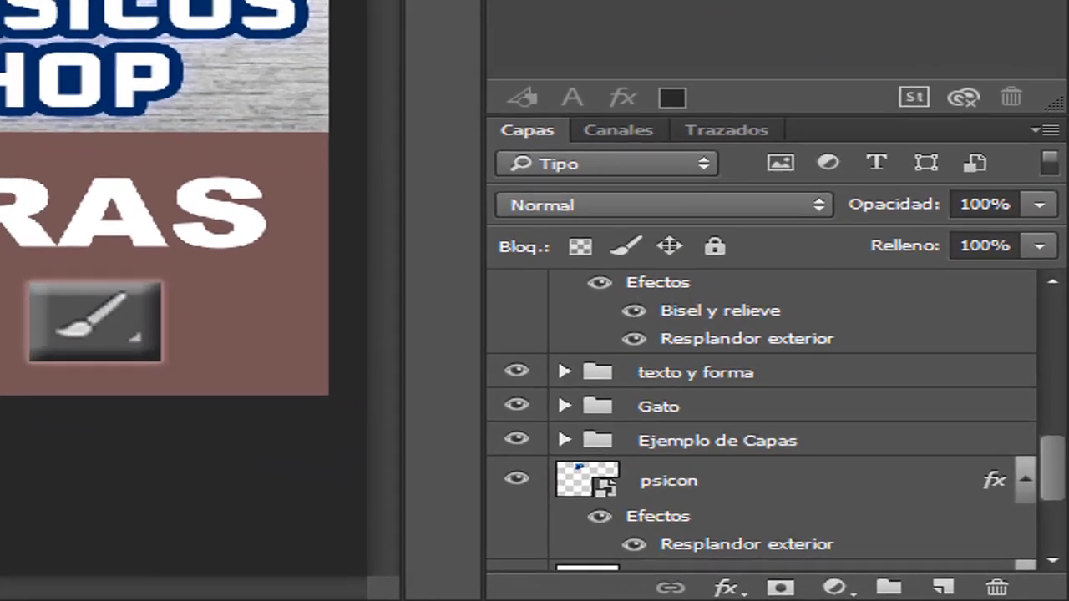
Expand the Gato group in the layer stack to show the layers it contains
drag(1061, 548, 1062, 560)
drag(1054, 512, 1044, 492)
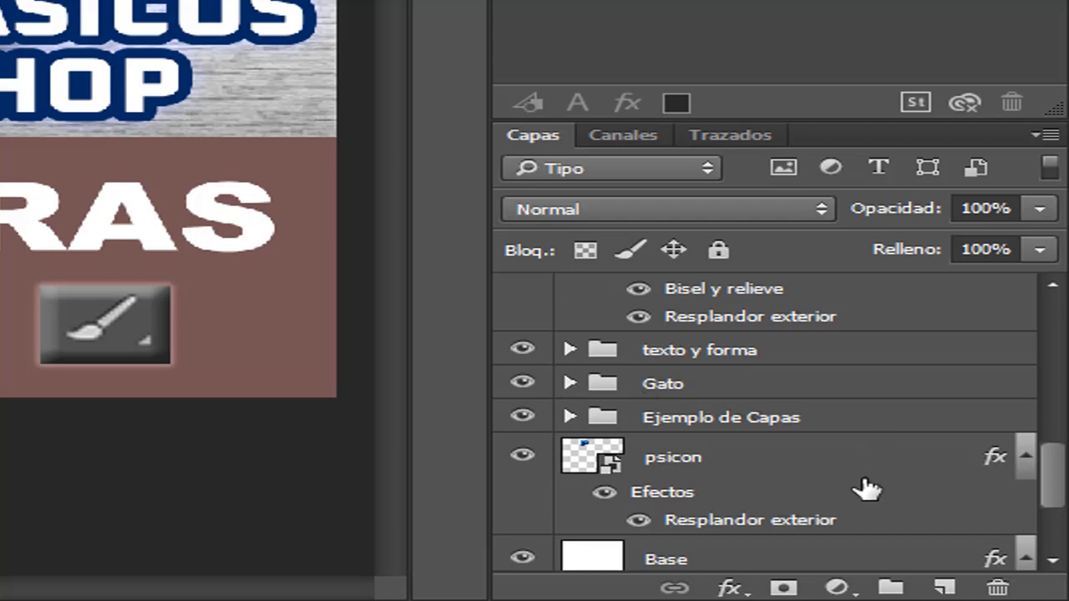
click(568, 383)
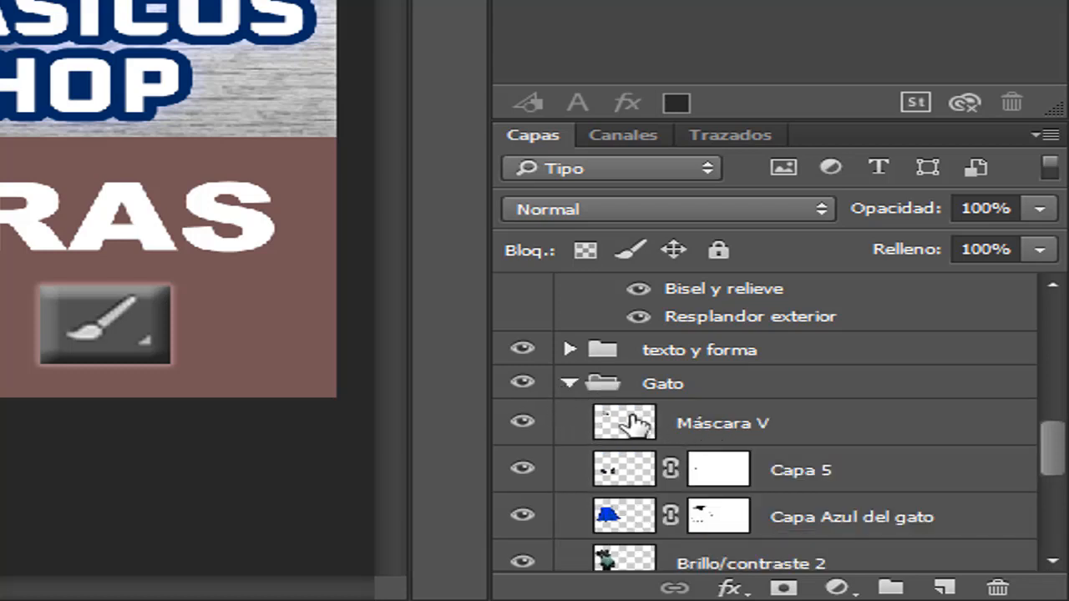
click(568, 384)
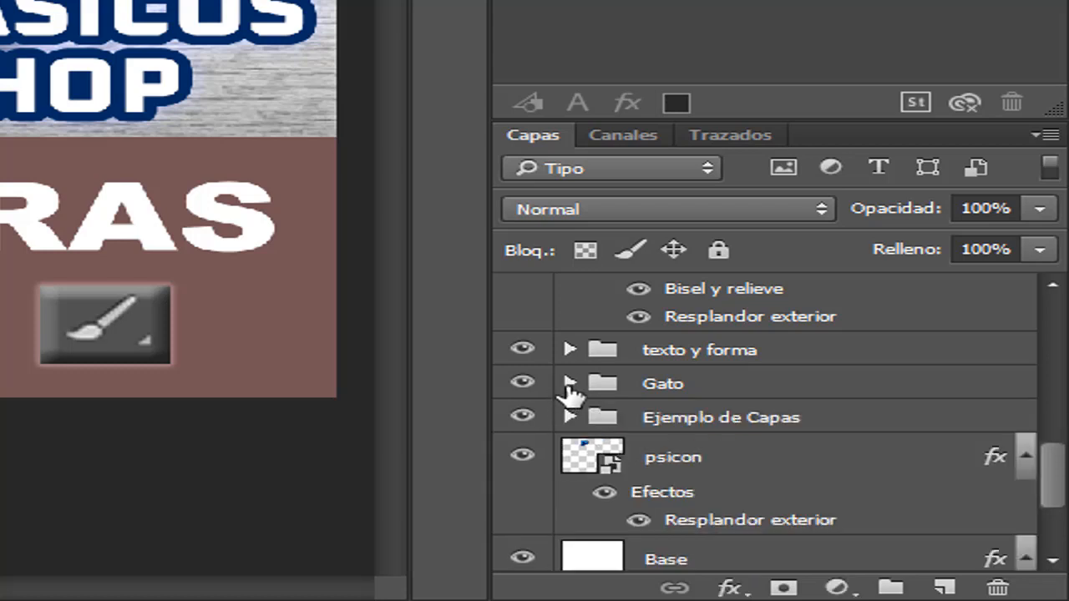
click(569, 384)
Toggle the visibility of Máscara V and Capa Azul del gato in the Gato group off and back on to examine what each contributes
drag(1062, 430, 1057, 463)
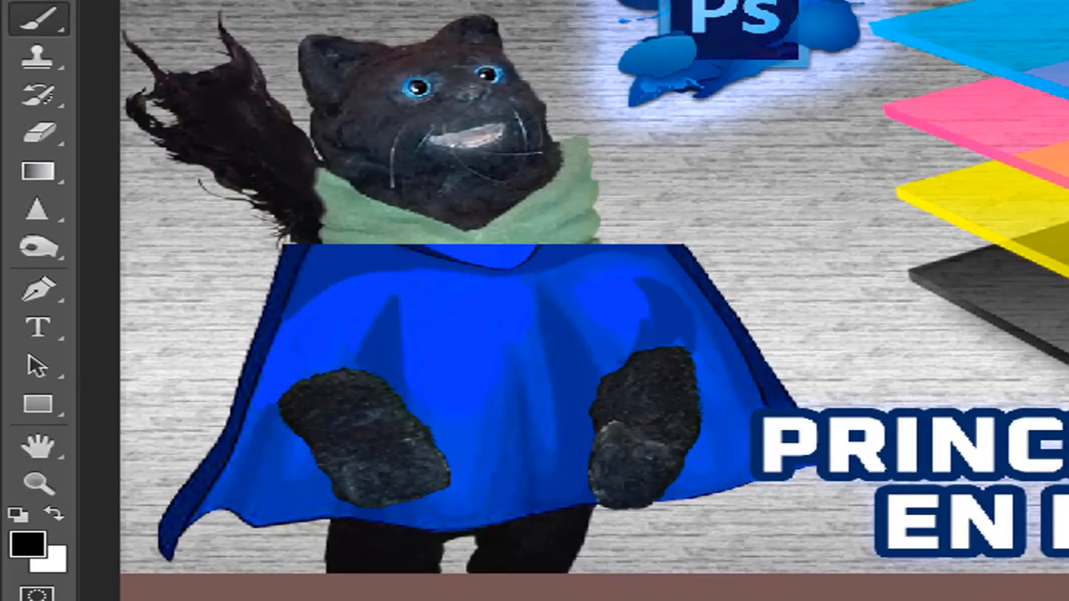
click(792, 515)
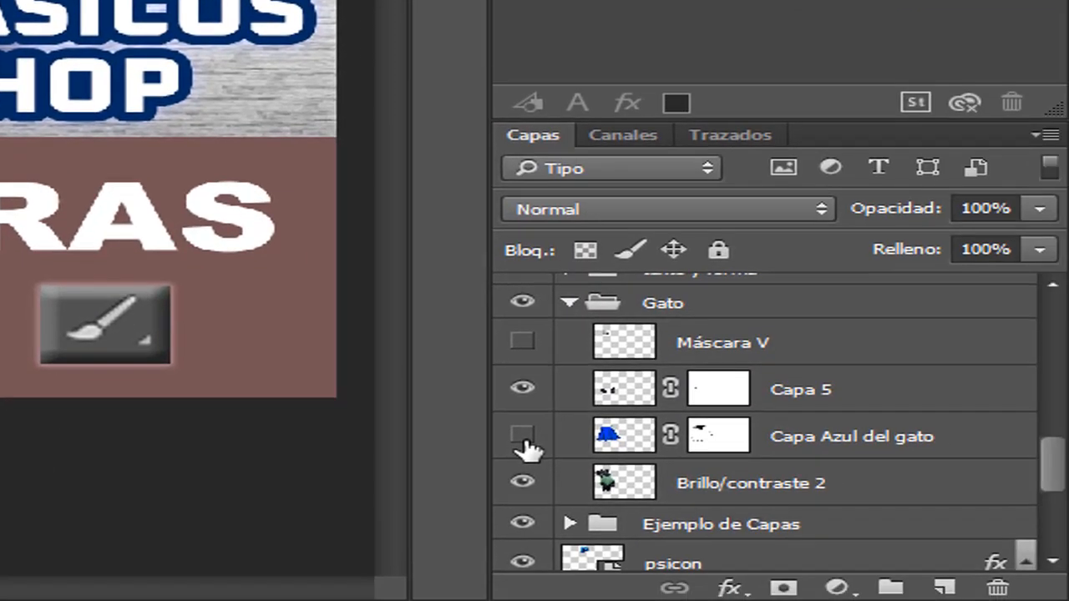
click(523, 435)
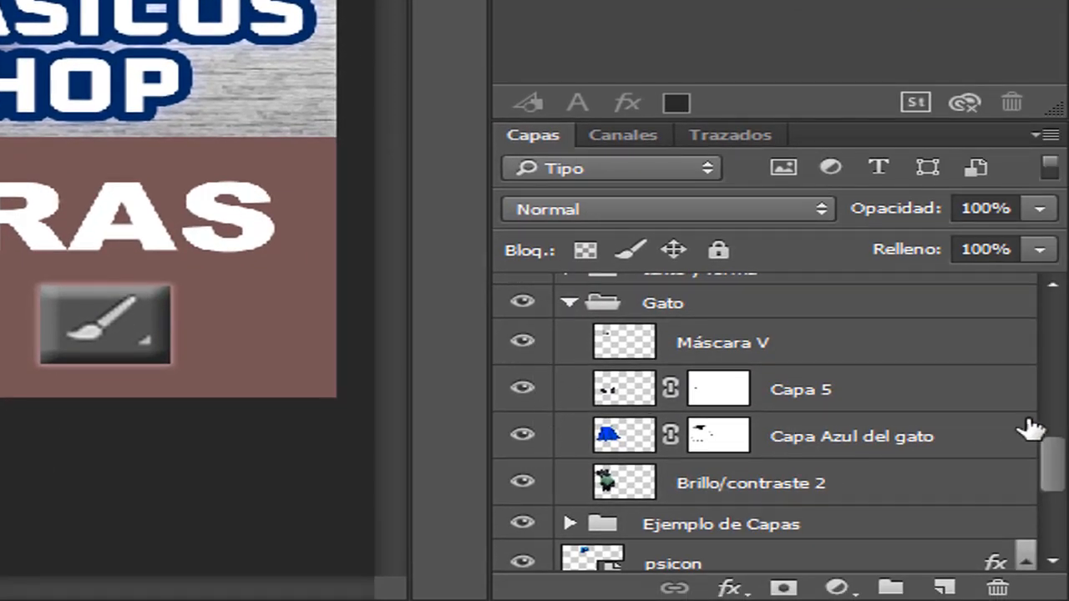
Expand the Ejemplo de Capas group and look through the layers inside it
drag(1065, 469, 1064, 485)
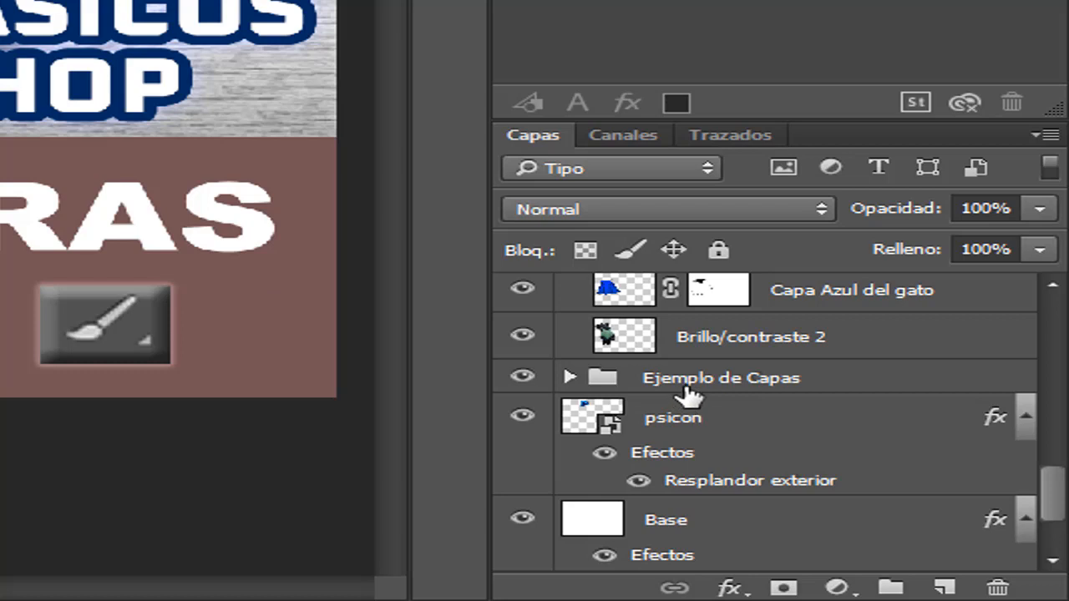
click(569, 377)
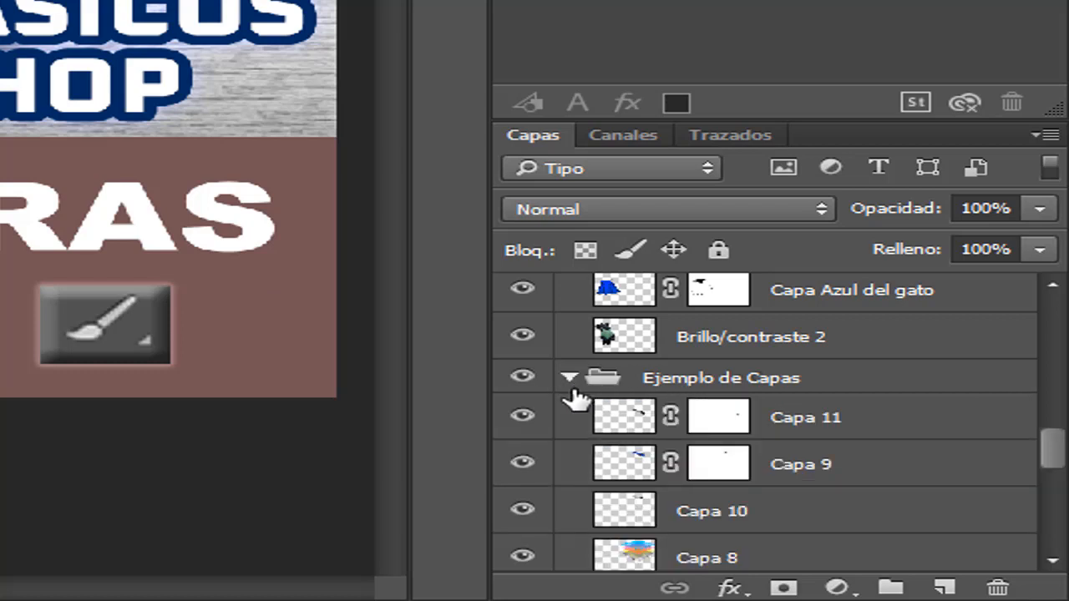
drag(1063, 455, 1061, 469)
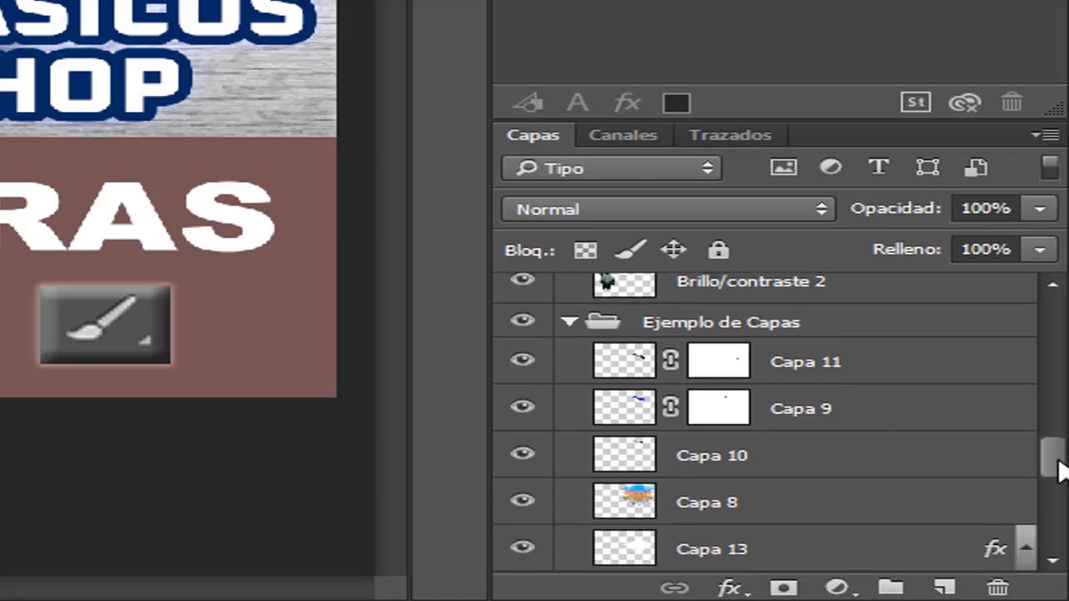
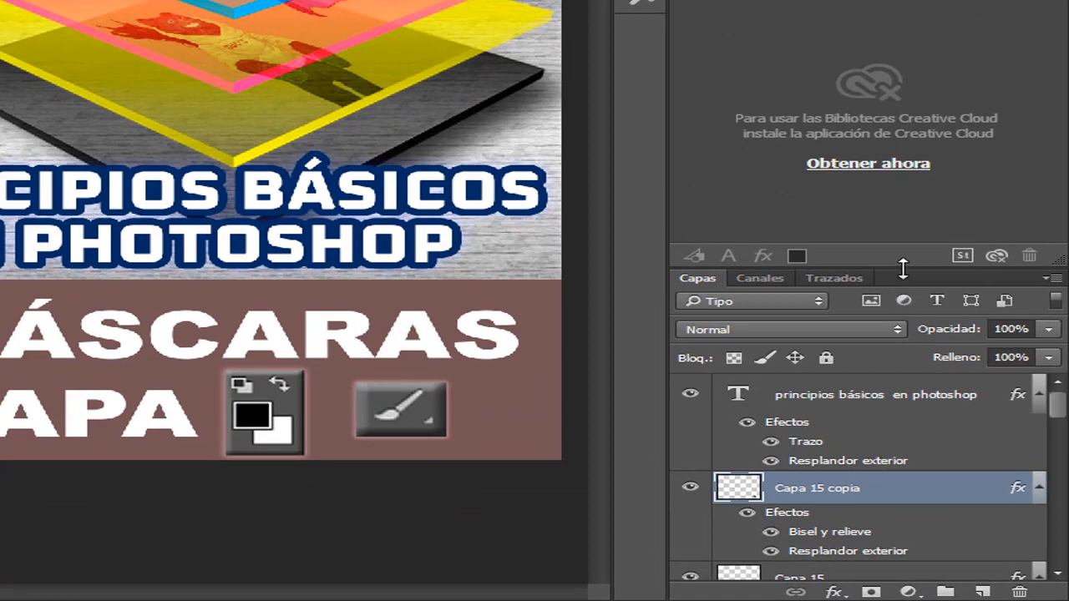
Resize the Capas panel taller and back down to compare how much of the layer stack it shows
drag(905, 267, 909, 181)
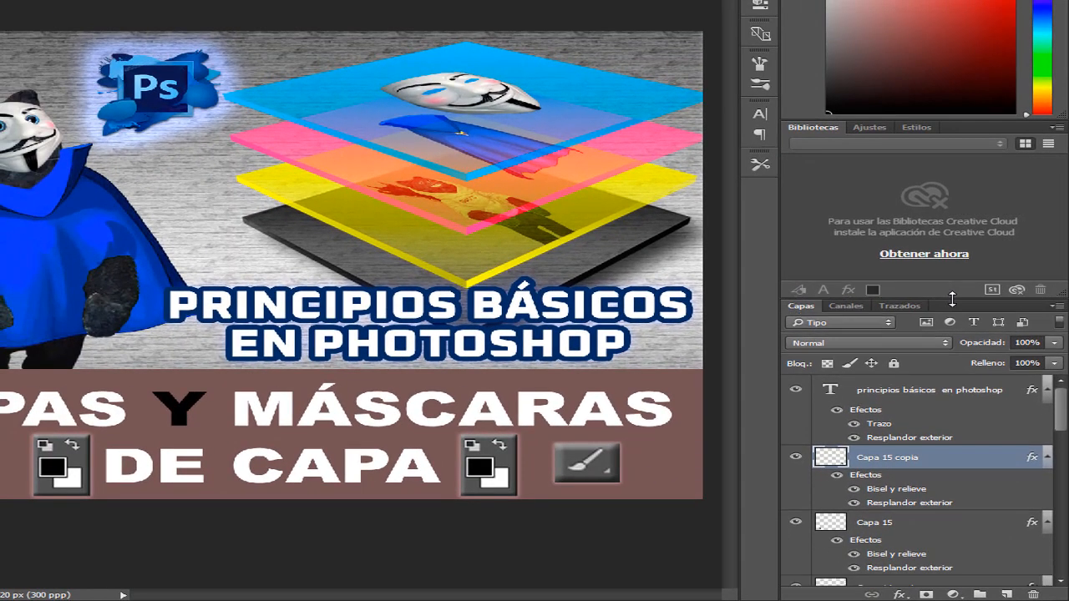
drag(952, 299, 931, 125)
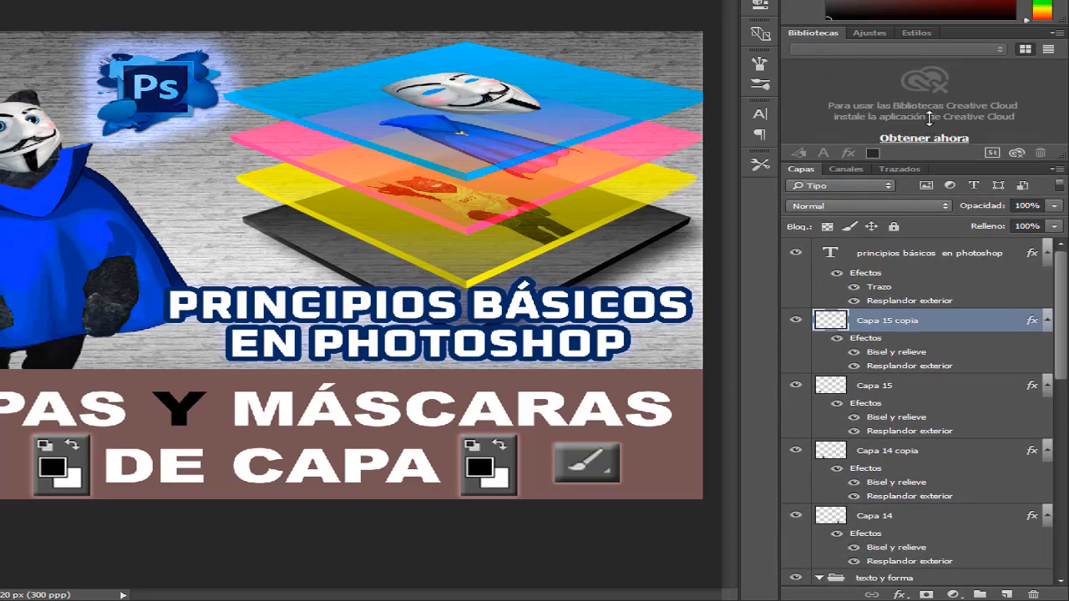
drag(929, 119, 931, 298)
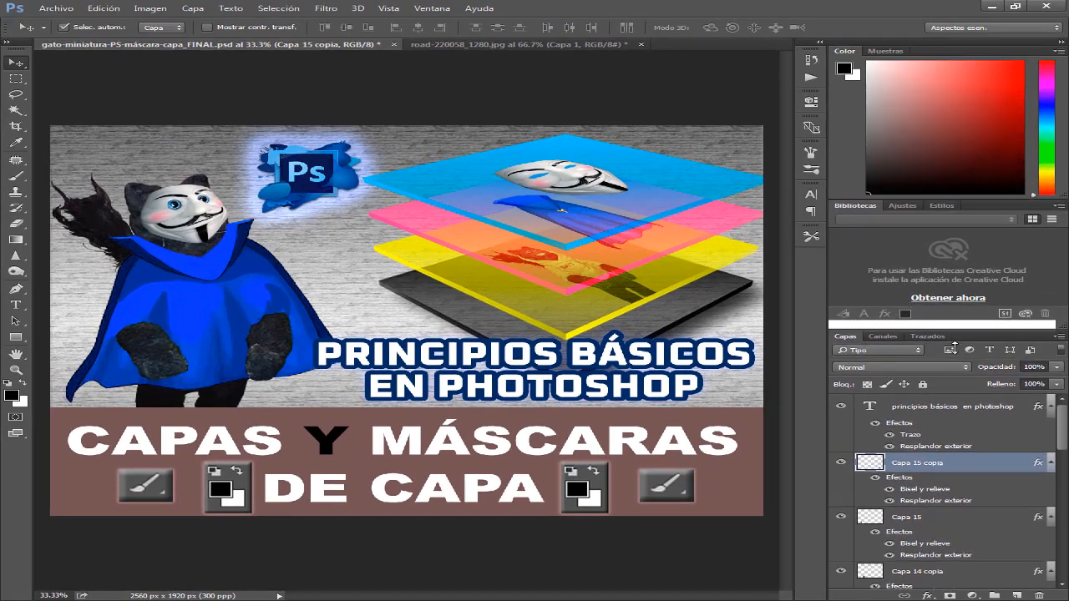
drag(954, 345, 954, 371)
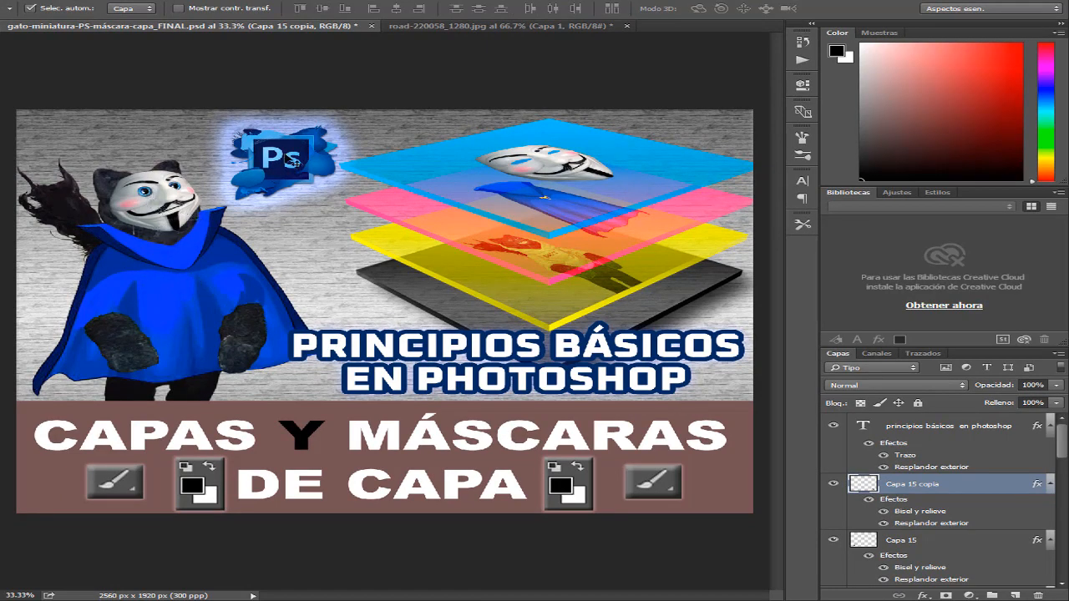
Pick the Ps logo and the small tilted mask directly on the canvas, toggling the mask's layer Capa 10 off and back on
click(288, 158)
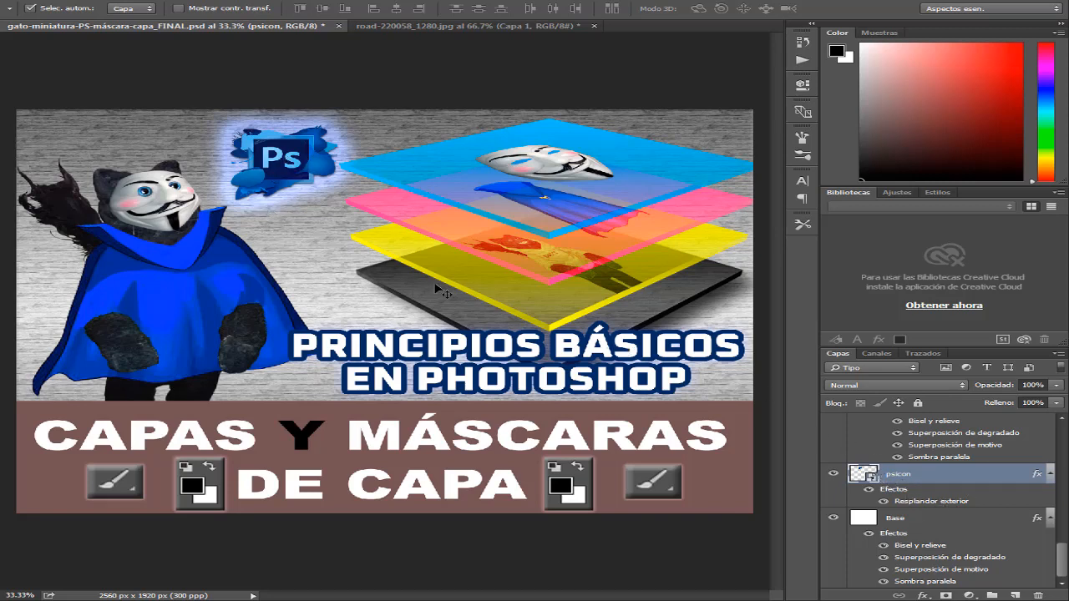
click(558, 174)
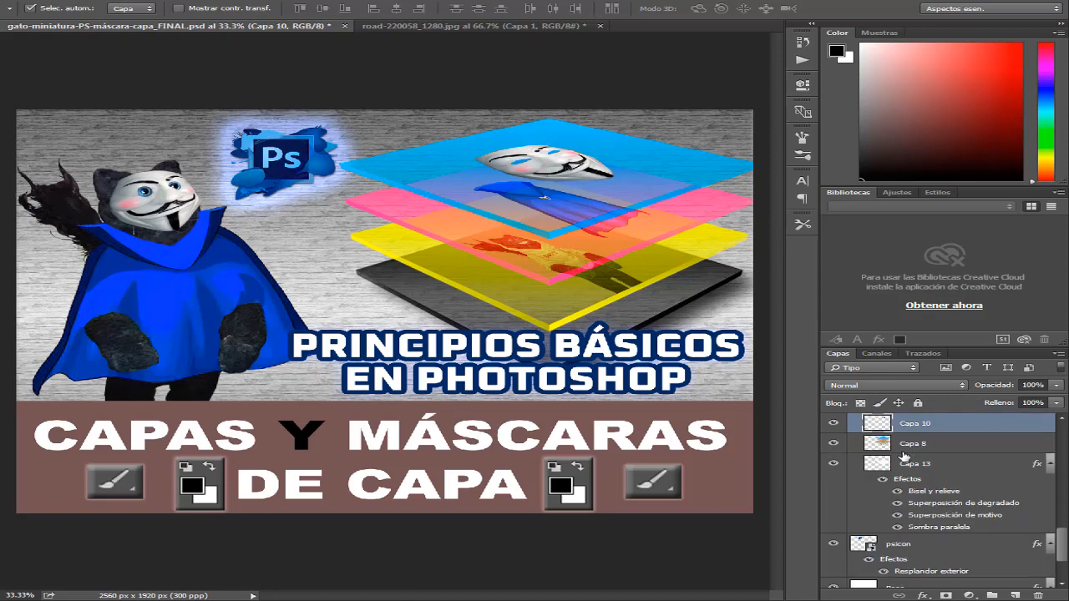
click(834, 424)
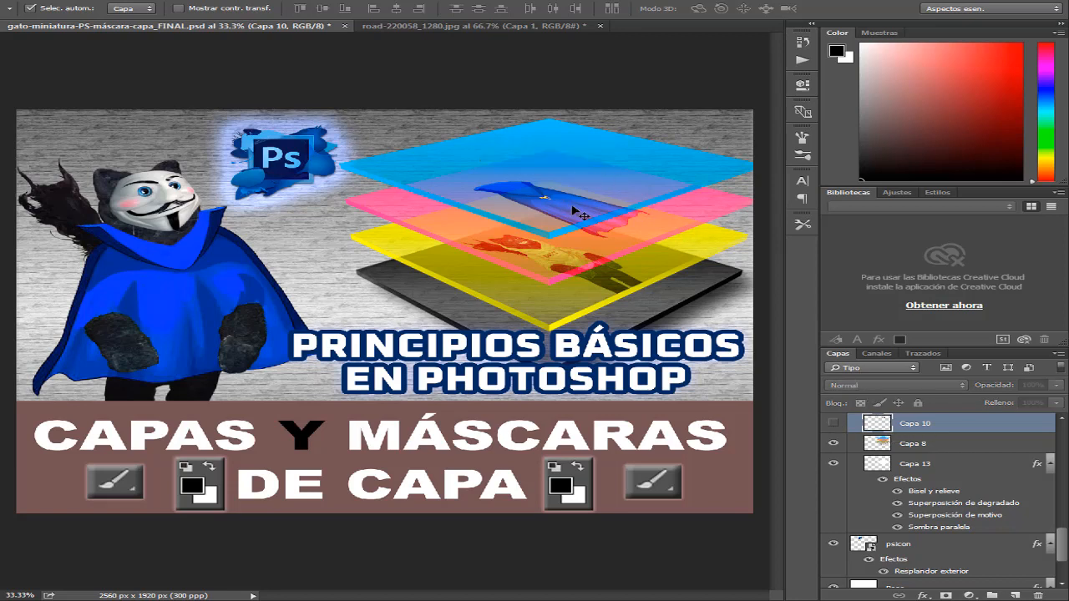
click(834, 425)
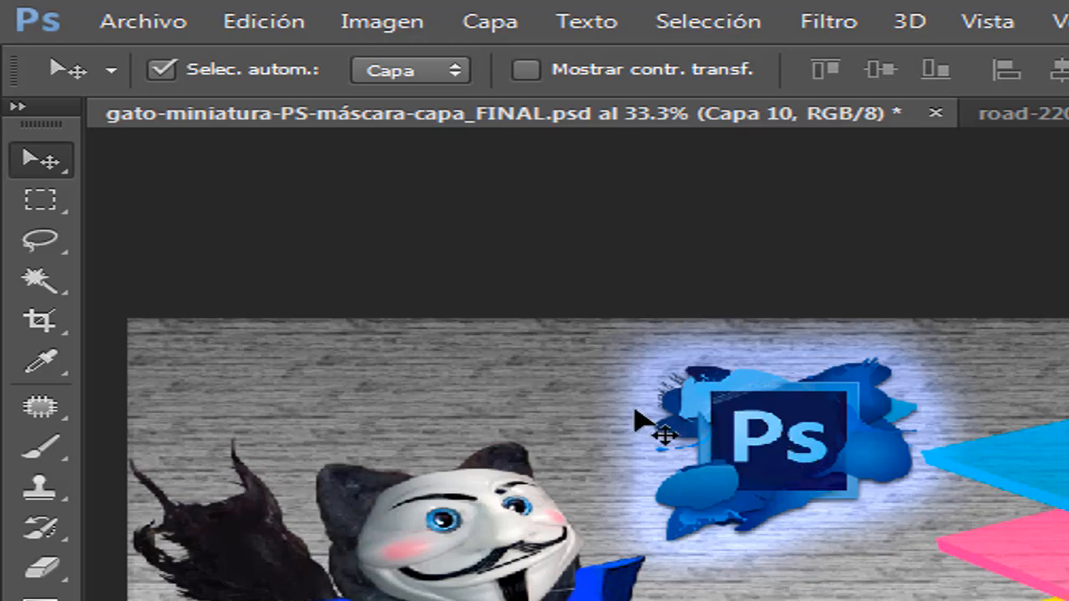
Turn off the Move tool's automatic layer selection and toggle Capa 10's visibility off and back on
click(162, 71)
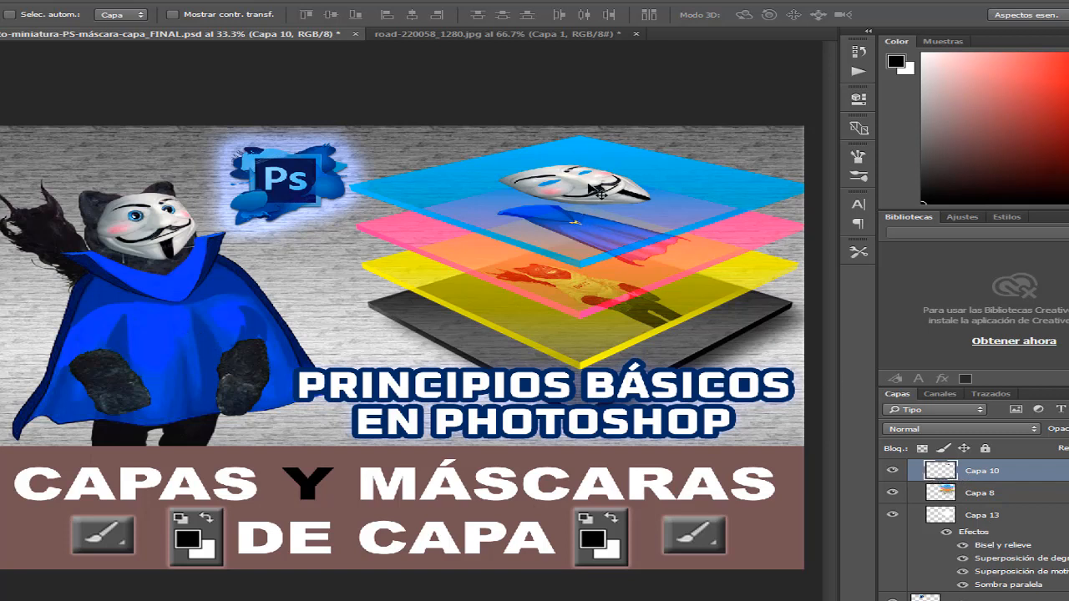
click(894, 471)
click(894, 471)
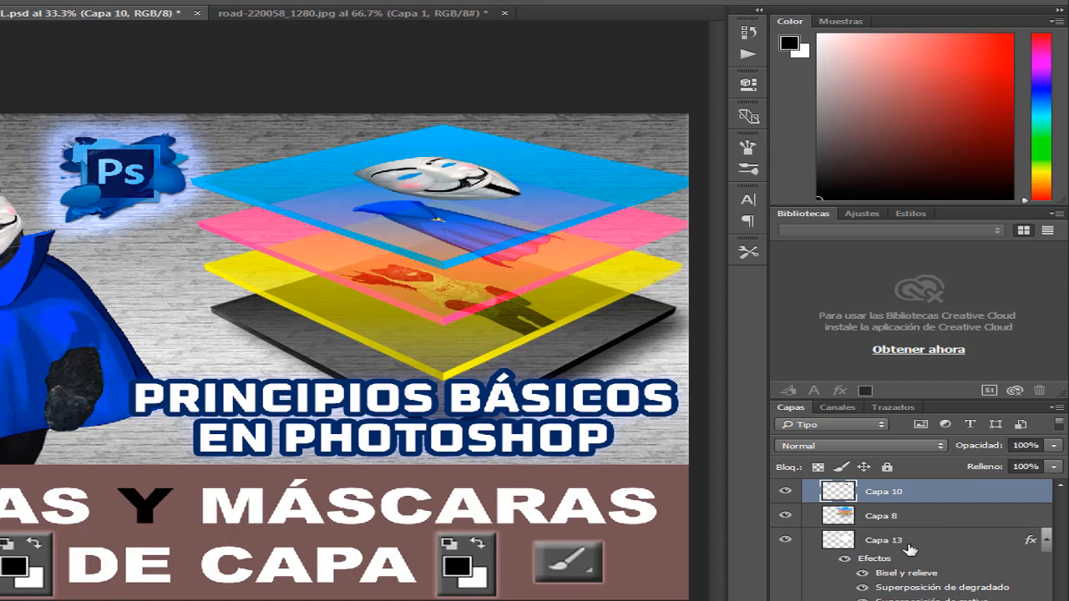
Activate Capa 13 and Capa 8 from the layer stack, toggling Capa 8's visibility off and back on to examine its content
click(910, 547)
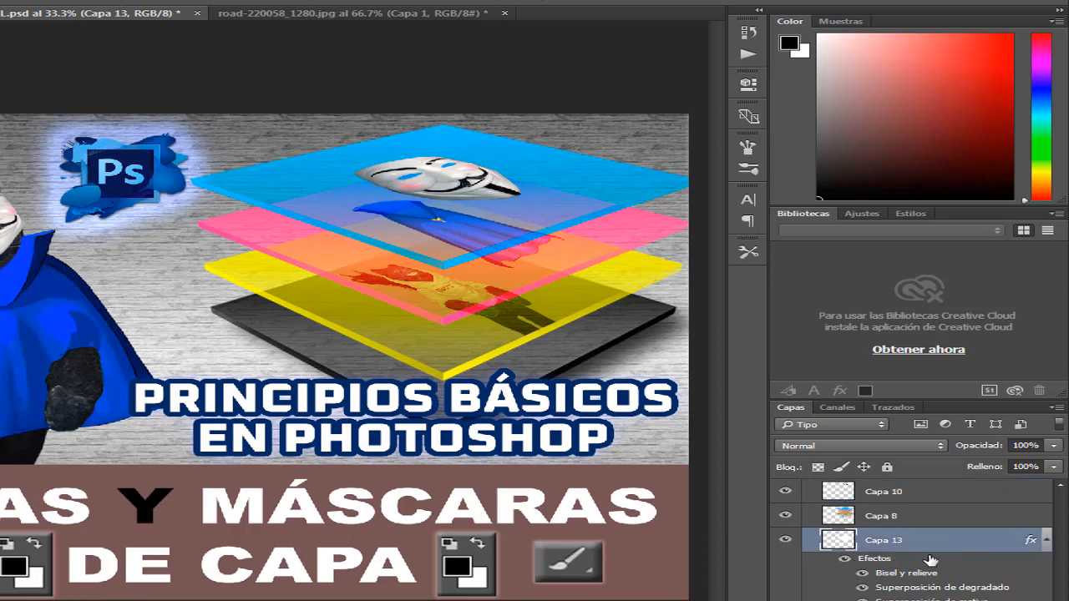
click(903, 524)
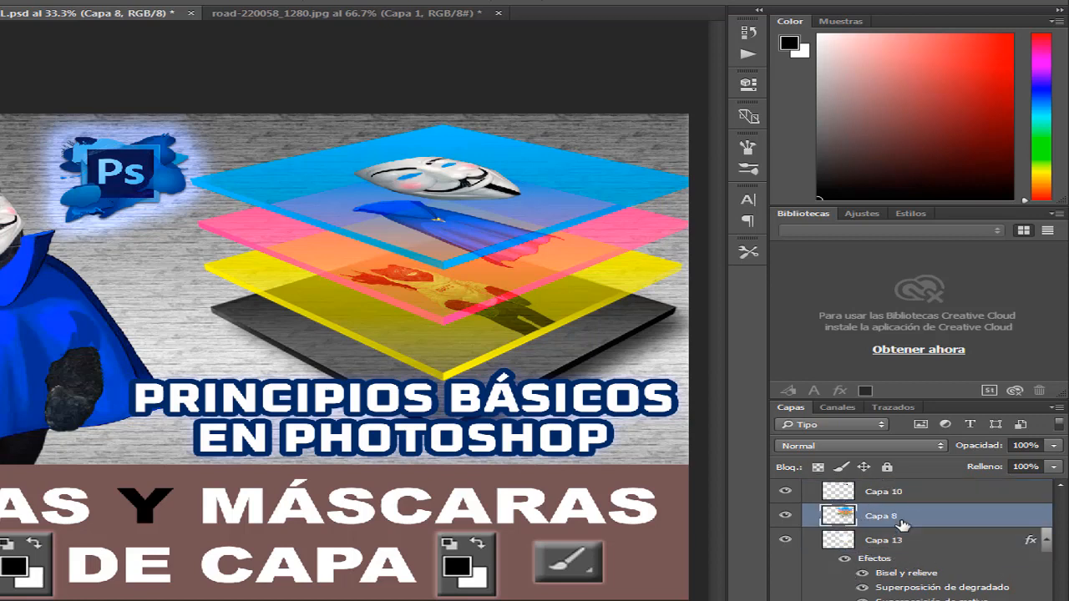
click(783, 518)
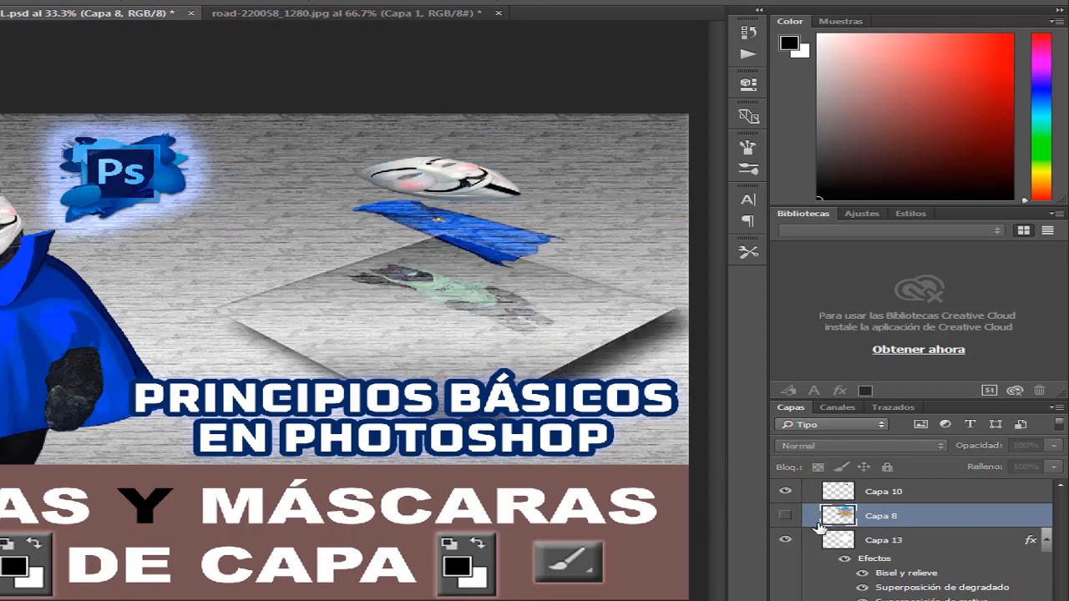
click(786, 516)
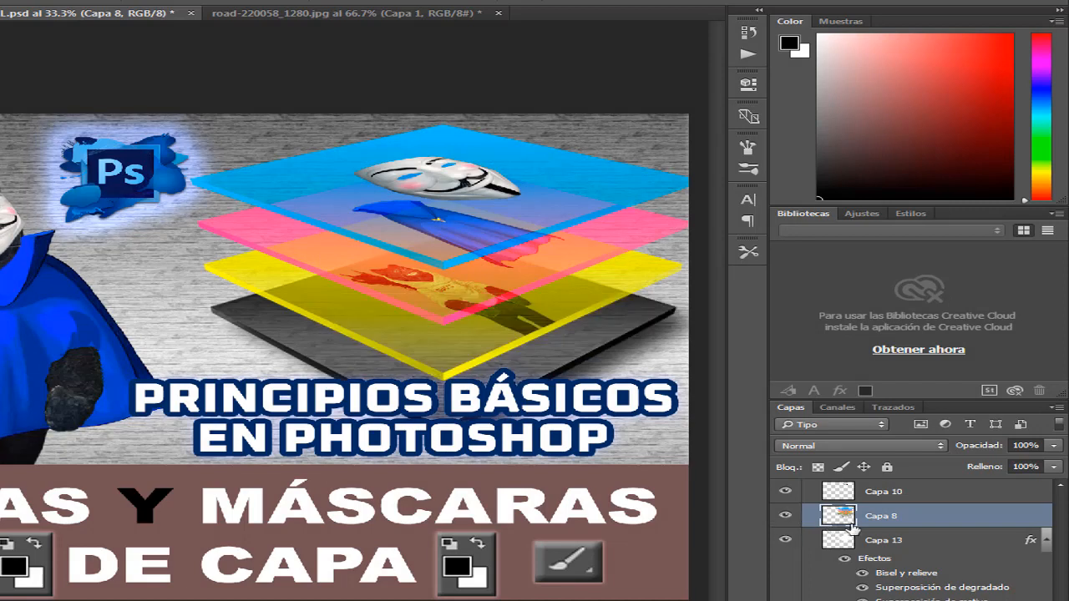
Switch the active layer between Capa 10, Capa 13 and Capa 8 in the layer stack, ending on Capa 8
click(874, 496)
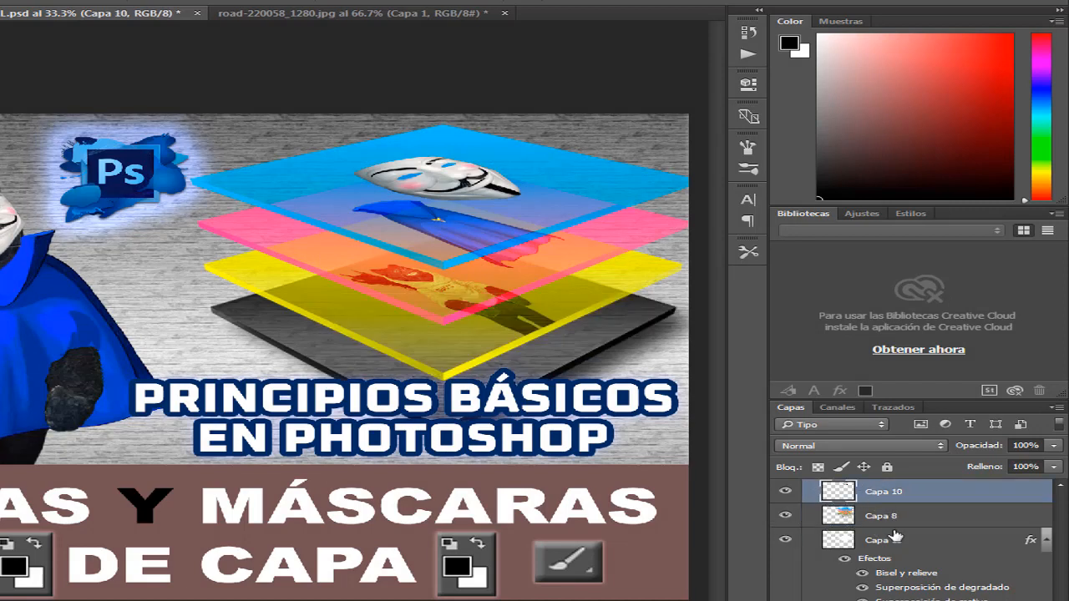
click(895, 537)
click(898, 519)
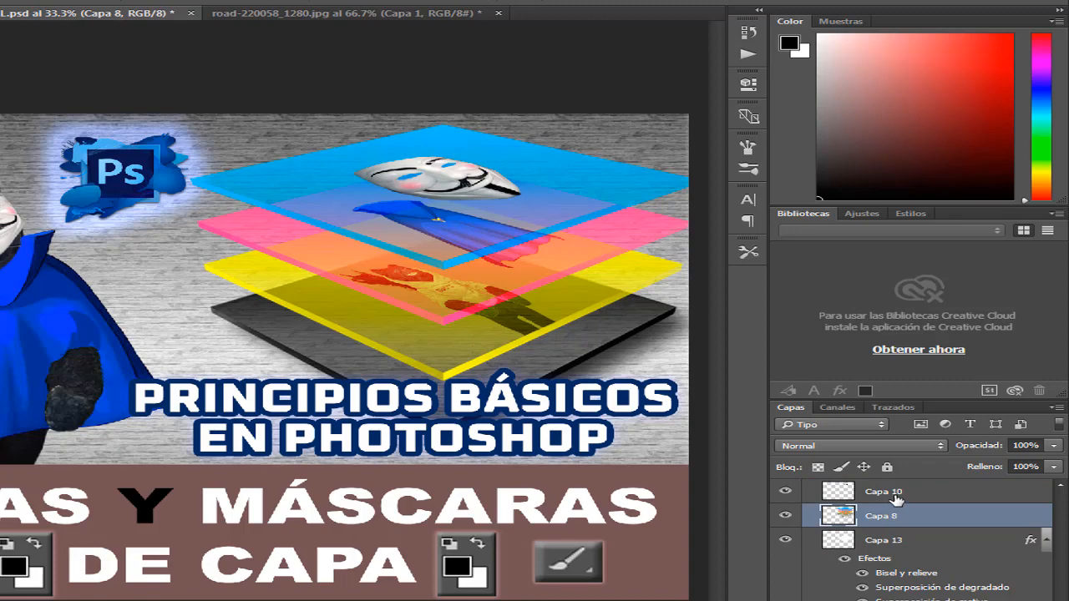
click(896, 497)
click(895, 516)
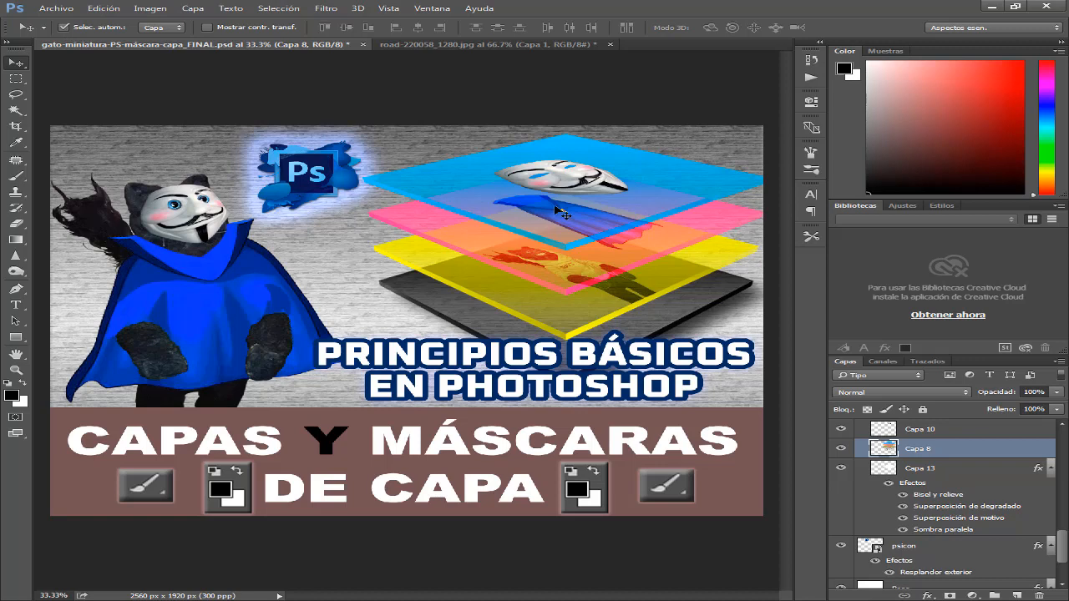
Use automatic selection on the canvas to locate the layers of the small cape, both titles, a brush icon, the Ps logo and the cat
key(ctrl+z)
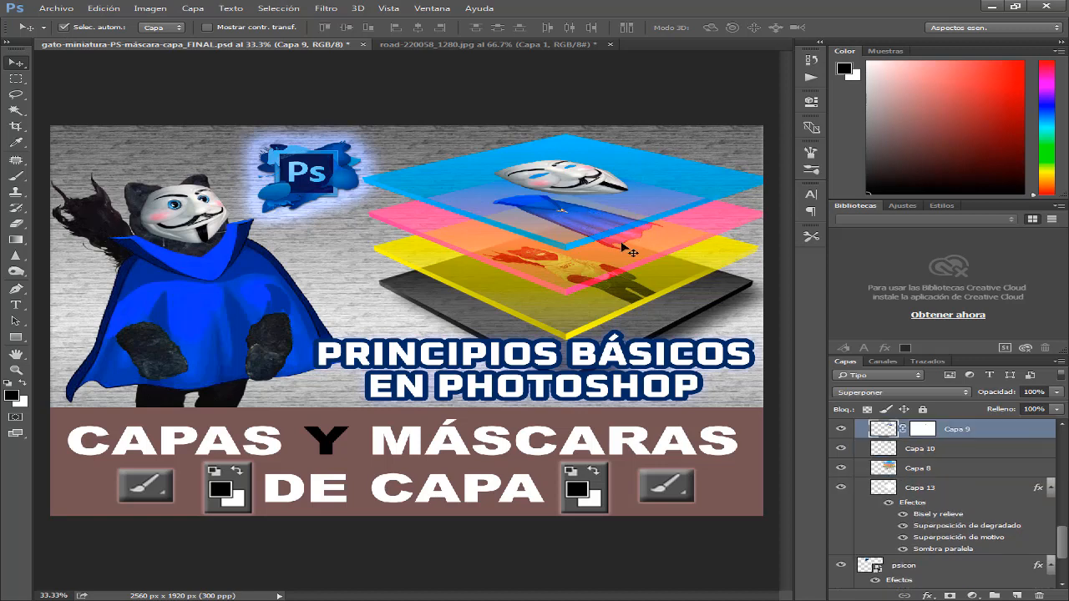
click(638, 366)
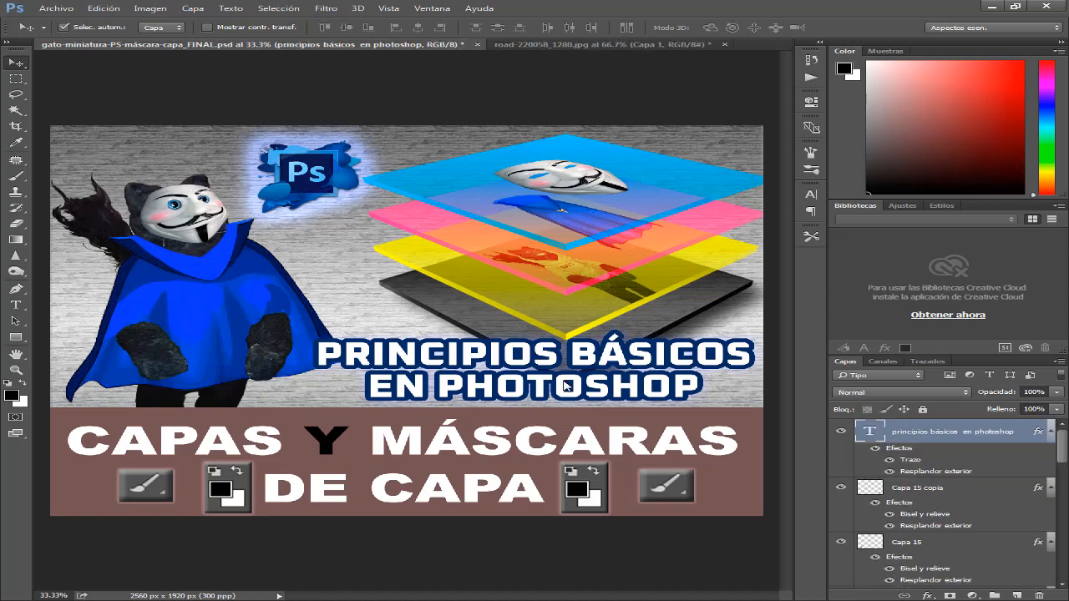
click(582, 446)
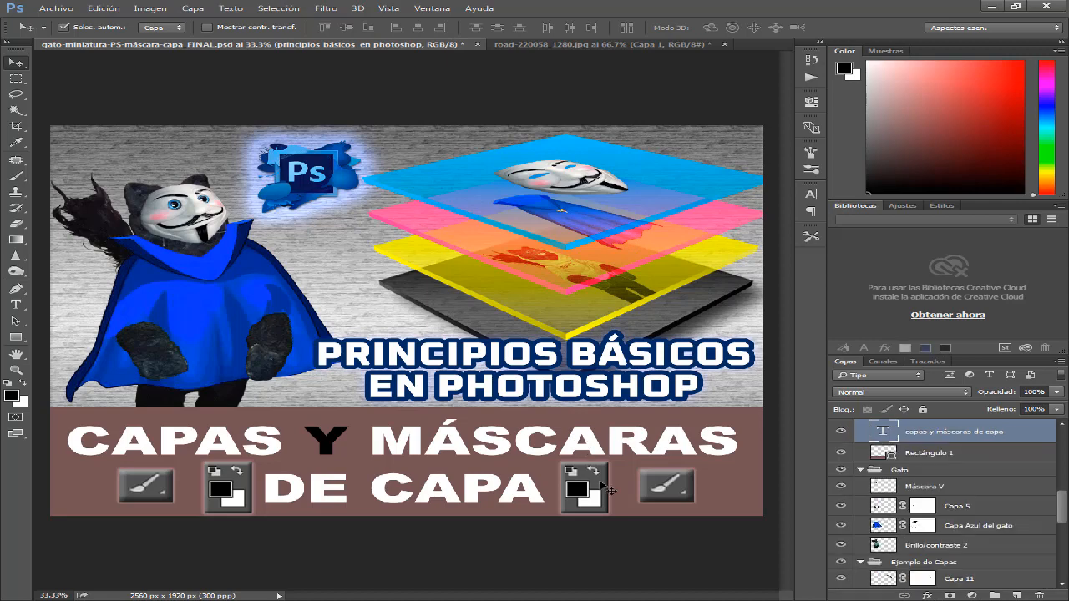
click(664, 485)
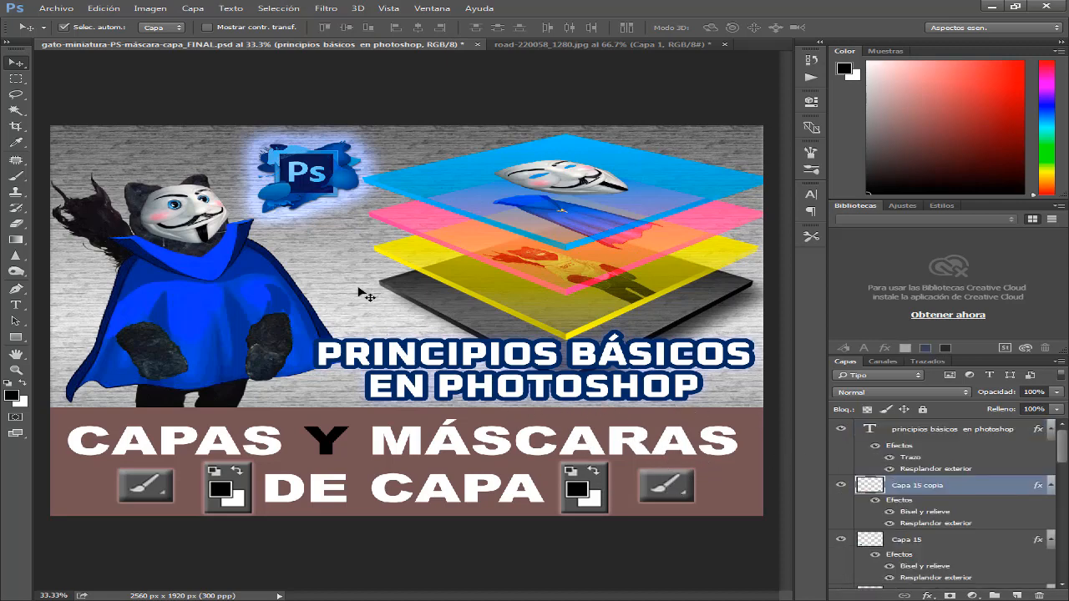
click(321, 188)
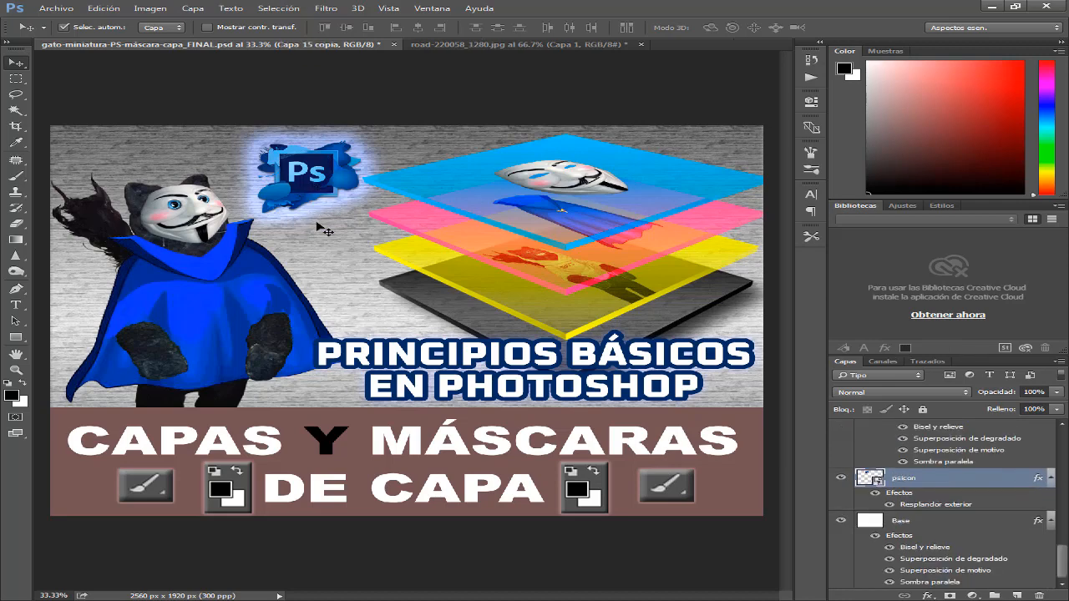
click(211, 216)
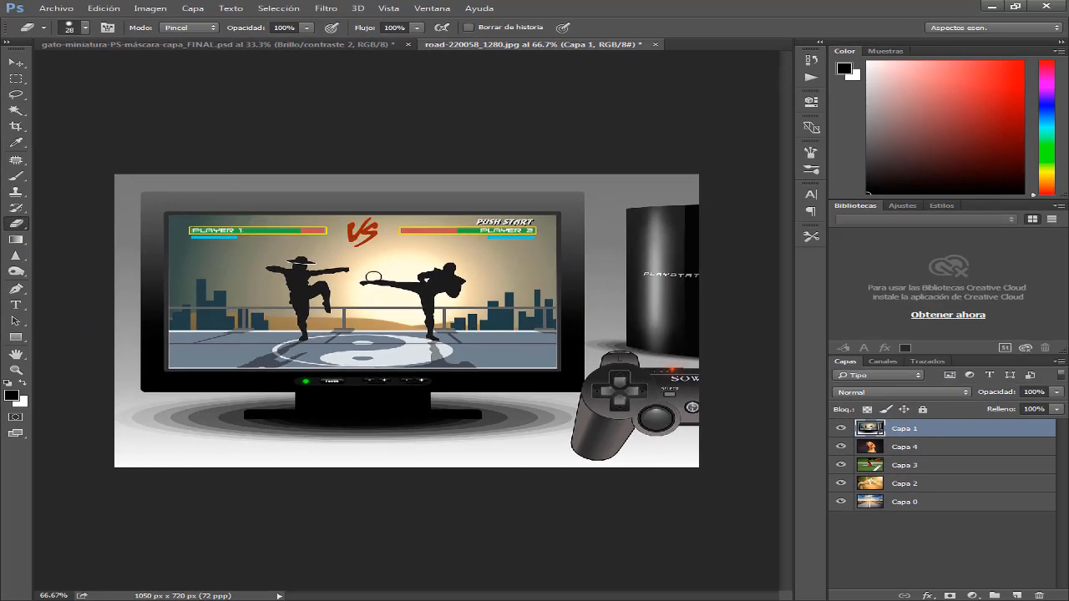
Erase the fighters and their surroundings from Capa 1 in road-220058_1280.jpg with the Eraser, enlarged to size 43, exposing the dog on Capa 4
mouse_move(375, 277)
mouse_down()
mouse_move(400, 301)
mouse_move(392, 355)
mouse_move(392, 322)
mouse_move(418, 279)
mouse_move(439, 267)
mouse_move(435, 48)
mouse_up()
mouse_move(409, 298)
mouse_down()
mouse_move(422, 249)
mouse_move(447, 255)
mouse_move(451, 288)
mouse_up()
mouse_move(474, 250)
mouse_down()
mouse_move(477, 279)
mouse_move(482, 245)
mouse_up()
mouse_move(357, 317)
mouse_down()
mouse_move(364, 249)
mouse_move(364, 279)
mouse_move(401, 322)
mouse_move(382, 286)
mouse_move(388, 332)
mouse_move(431, 334)
mouse_up()
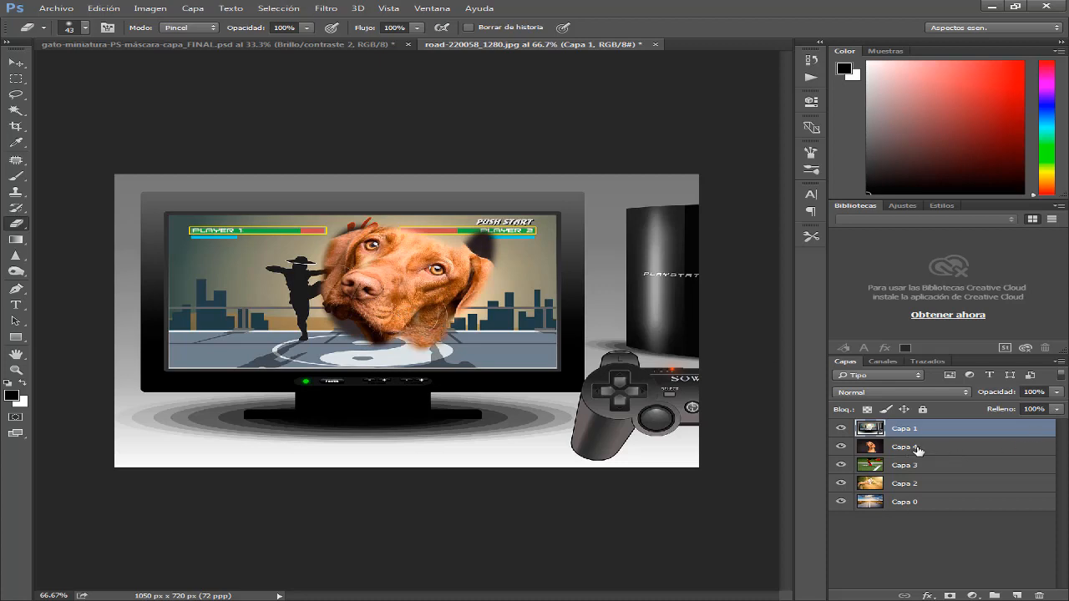
mouse_move(408, 325)
mouse_down()
mouse_move(370, 229)
mouse_move(476, 254)
mouse_move(443, 346)
mouse_move(317, 284)
mouse_move(494, 250)
mouse_move(473, 297)
mouse_move(470, 339)
mouse_move(364, 342)
mouse_move(318, 287)
mouse_move(326, 230)
mouse_move(296, 231)
mouse_move(432, 234)
mouse_up()
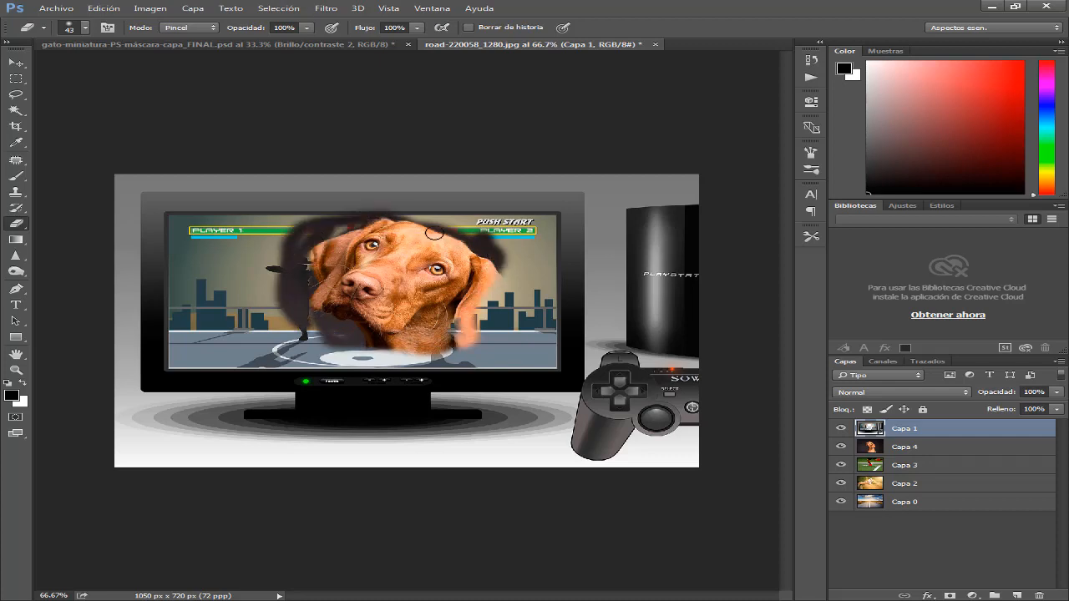
mouse_move(294, 237)
mouse_down()
mouse_move(333, 231)
mouse_move(306, 284)
mouse_move(338, 247)
mouse_move(488, 263)
mouse_move(437, 351)
mouse_move(339, 343)
mouse_move(316, 294)
mouse_move(308, 339)
mouse_up()
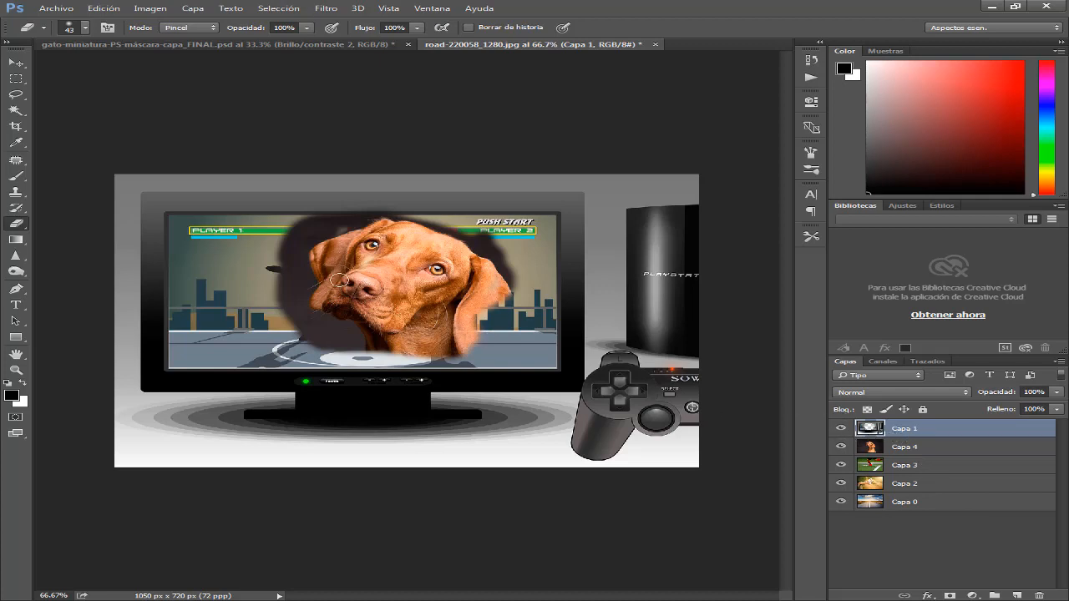
mouse_move(285, 243)
mouse_down()
mouse_move(282, 281)
mouse_move(282, 245)
mouse_move(267, 267)
mouse_move(270, 239)
mouse_move(257, 248)
mouse_move(378, 241)
mouse_move(193, 233)
mouse_move(505, 242)
mouse_move(549, 226)
mouse_move(507, 273)
mouse_move(506, 255)
mouse_move(495, 281)
mouse_move(501, 244)
mouse_move(492, 239)
mouse_move(505, 266)
mouse_move(504, 317)
mouse_move(480, 338)
mouse_move(484, 308)
mouse_move(514, 284)
mouse_up()
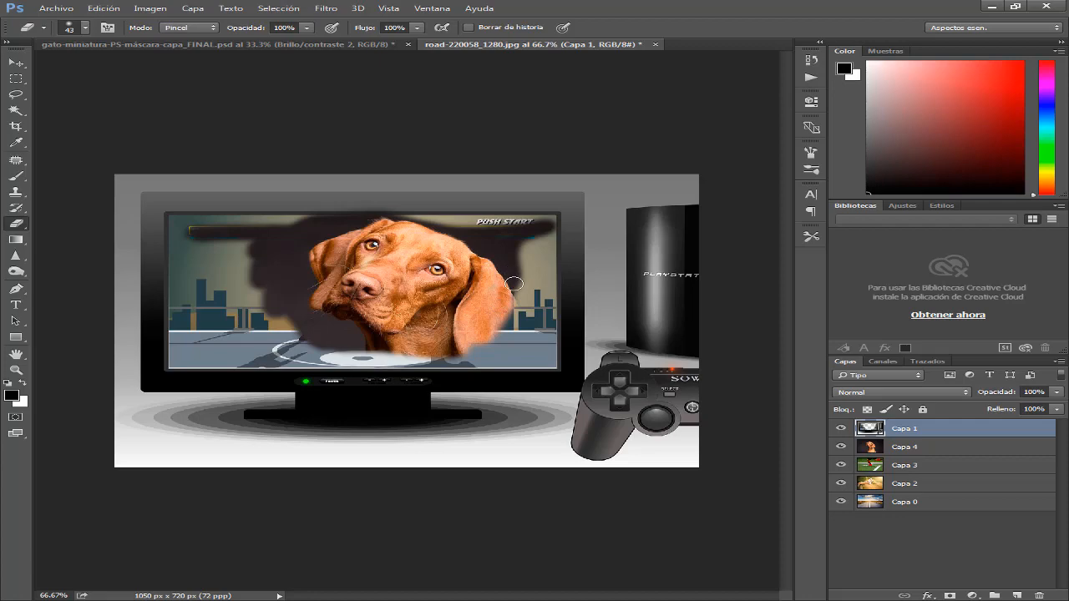
Undo all the eraser strokes on Capa 1 and review the document's recorded steps in Historia
key(ctrl+z)
key(ctrl+alt+z)
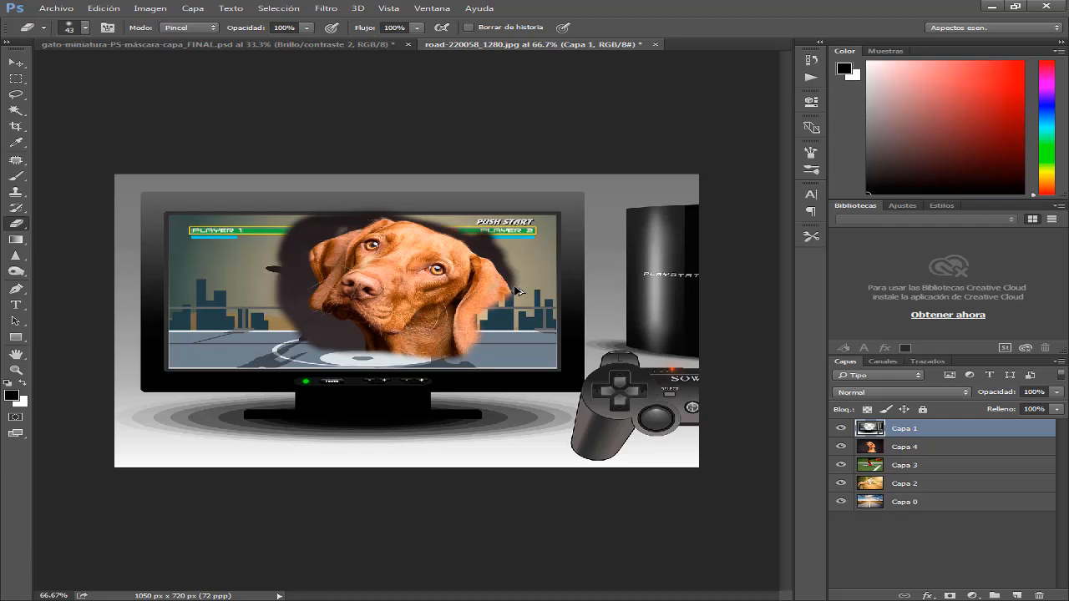
key(ctrl+alt+z)
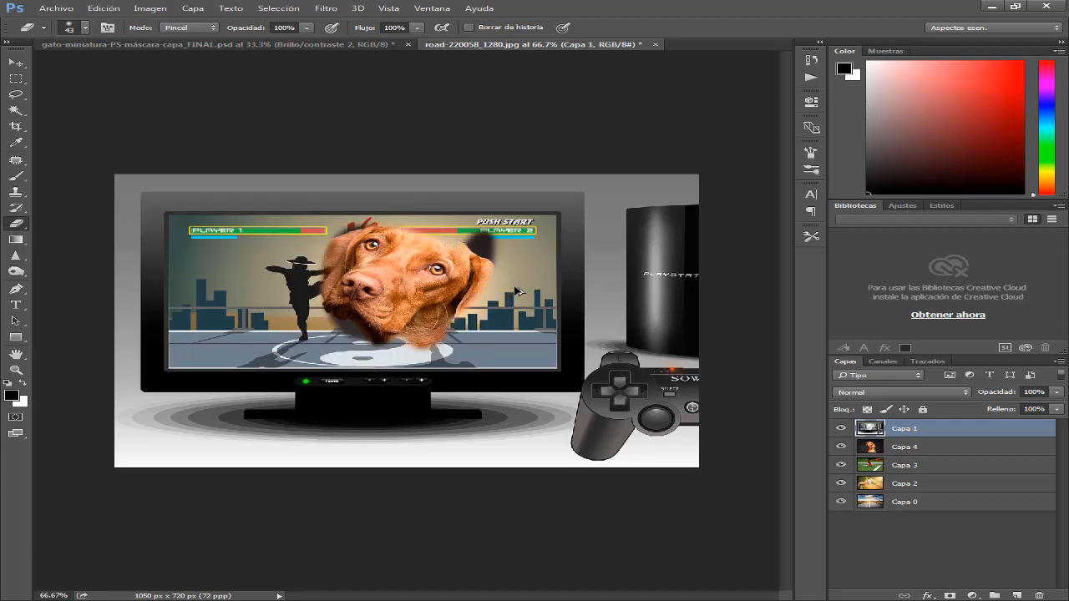
key(ctrl+alt+z)
key(ctrl+alt+z)
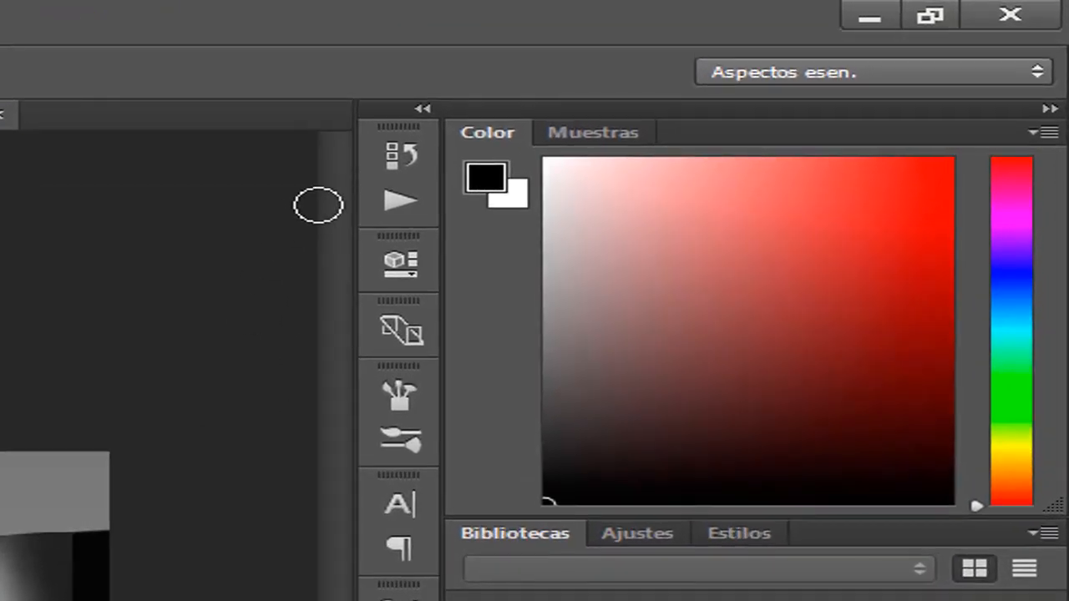
click(399, 159)
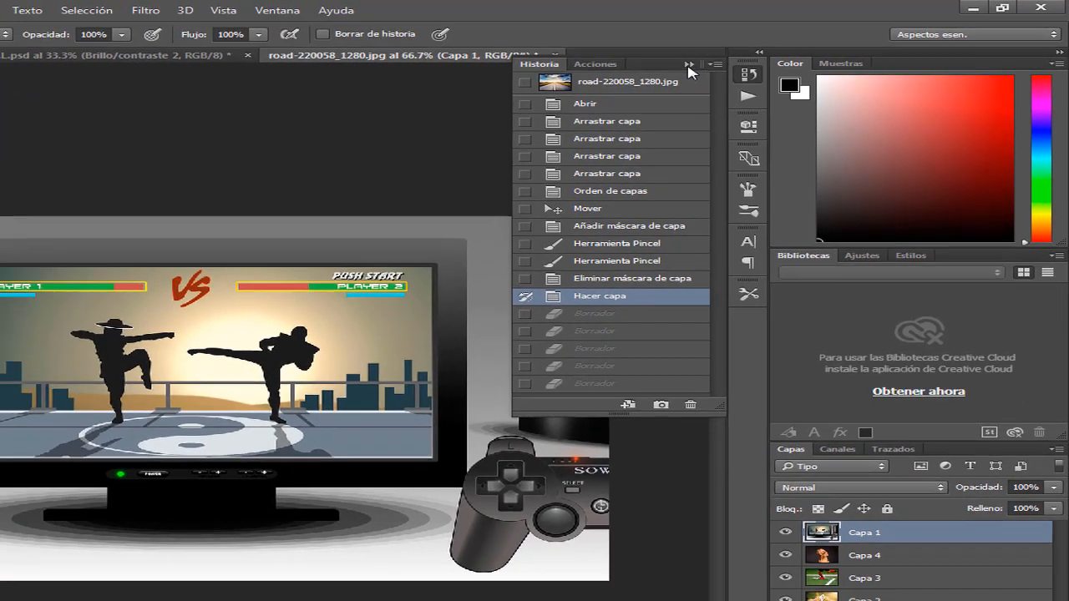
click(635, 74)
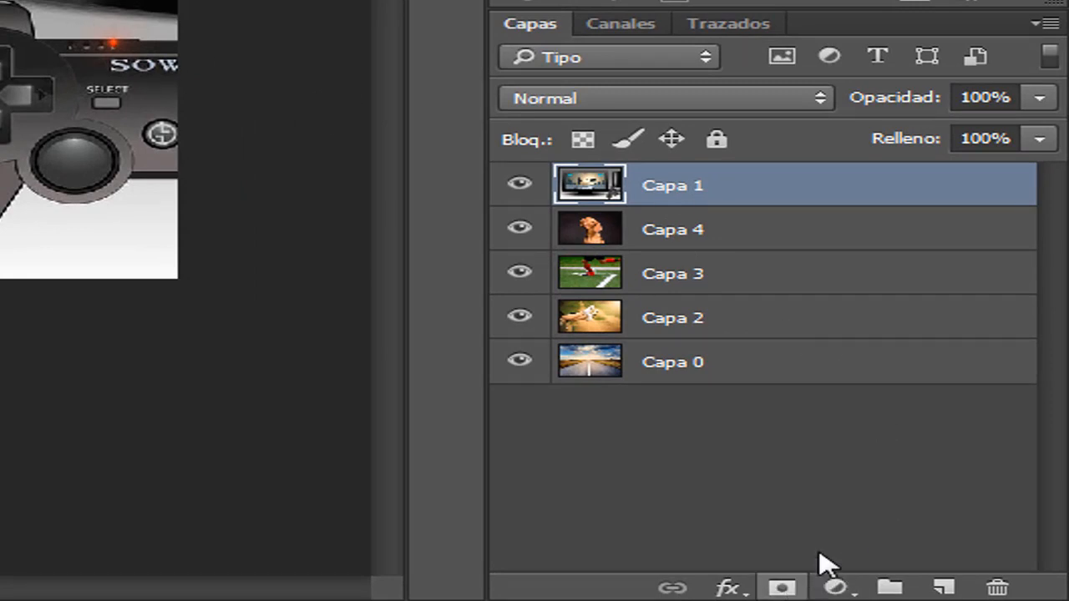
Add a layer mask to Capa 1 and activate the Brush tool for painting on it in road-220058_1280.jpg
click(782, 588)
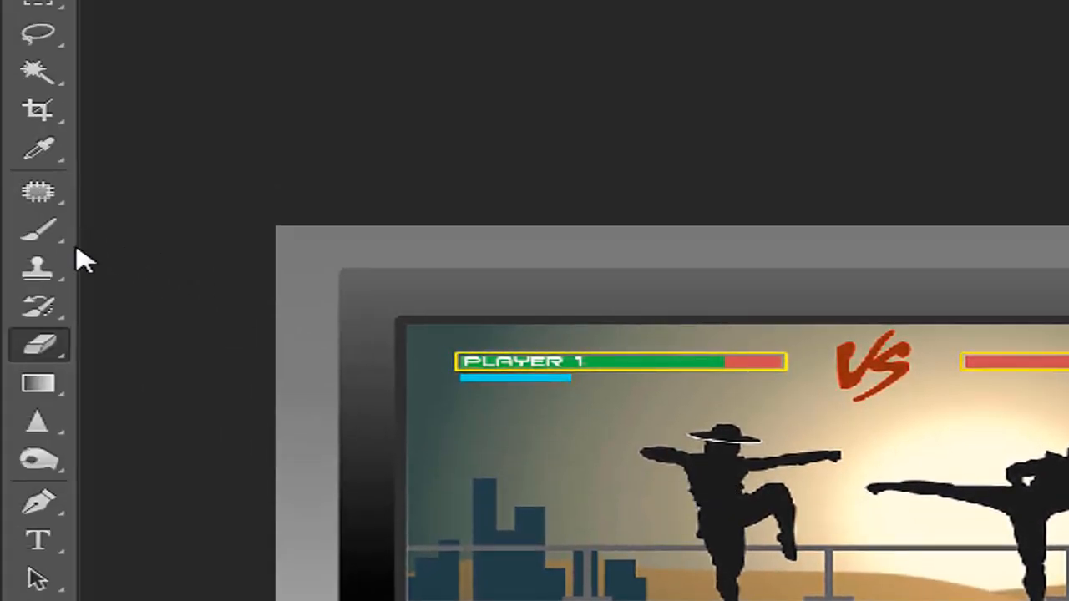
click(42, 240)
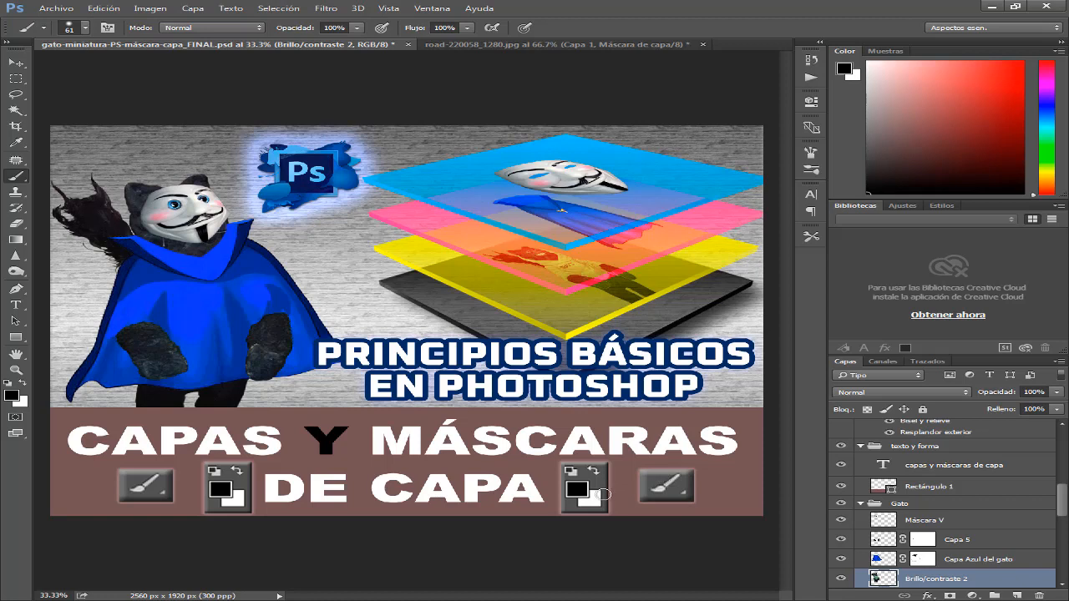
click(528, 45)
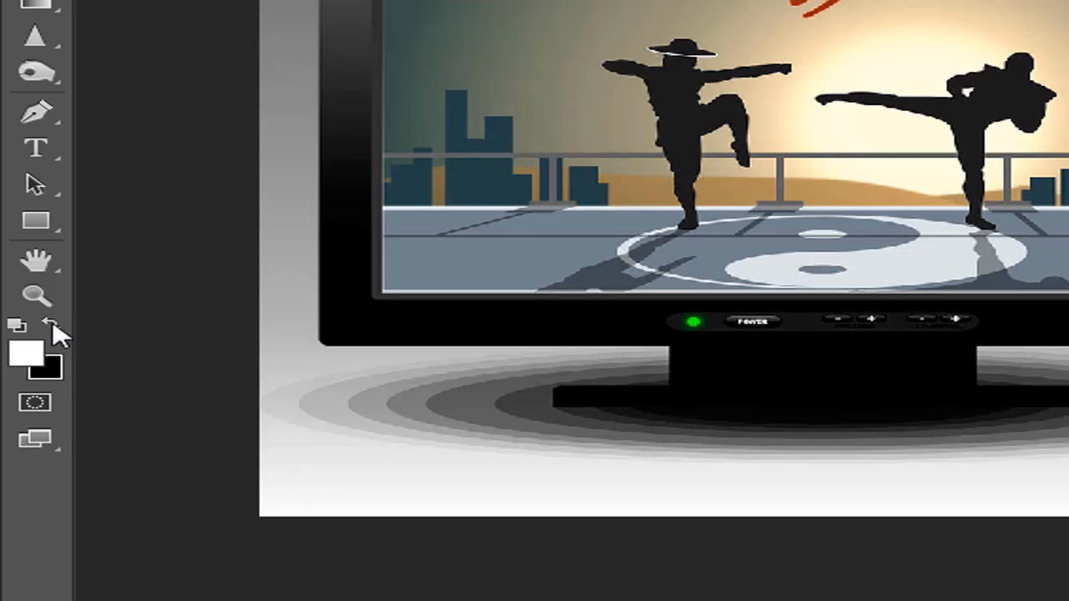
Swap the foreground and background colours back and forth, ending with black as foreground and white as background
click(53, 325)
click(53, 325)
click(54, 324)
click(53, 325)
click(53, 325)
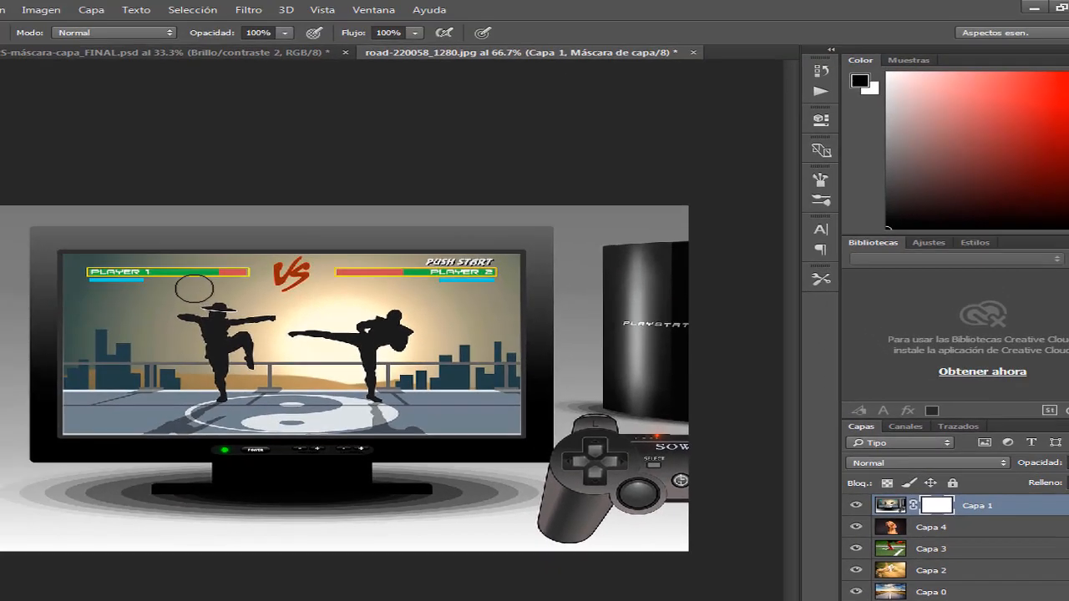
Paint black on Capa 1's layer mask over the fighters and part of the television frame with the size 61 brush
mouse_move(243, 285)
mouse_down()
mouse_move(194, 303)
mouse_move(167, 339)
mouse_move(157, 384)
mouse_move(234, 292)
mouse_move(171, 372)
mouse_move(267, 280)
mouse_move(179, 387)
mouse_move(278, 294)
mouse_move(309, 319)
mouse_move(327, 309)
mouse_up()
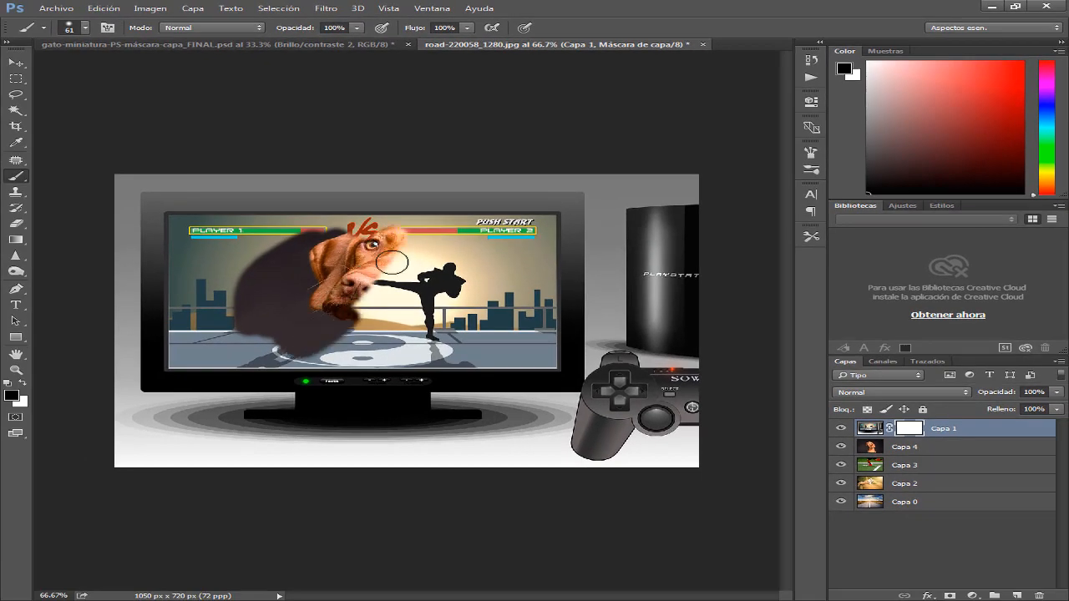
mouse_move(392, 262)
mouse_down()
mouse_move(332, 343)
mouse_move(437, 250)
mouse_move(378, 341)
mouse_move(468, 251)
mouse_move(505, 272)
mouse_move(489, 292)
mouse_move(330, 360)
mouse_move(259, 359)
mouse_move(433, 362)
mouse_move(492, 343)
mouse_move(534, 268)
mouse_move(308, 308)
mouse_up()
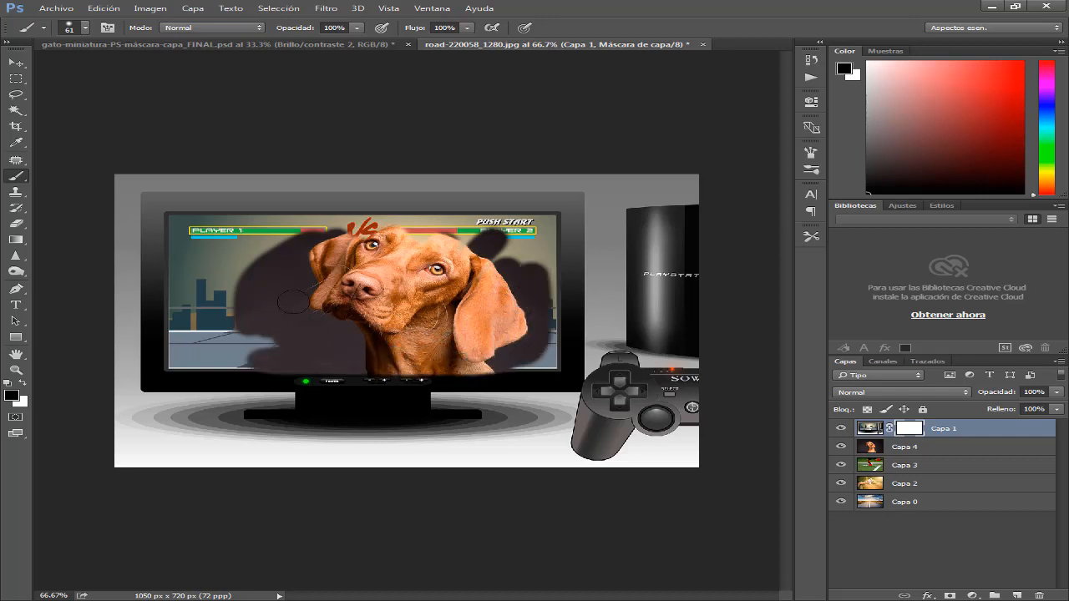
mouse_move(450, 232)
mouse_down()
mouse_move(301, 232)
mouse_move(419, 213)
mouse_move(242, 227)
mouse_up()
mouse_move(326, 179)
mouse_down()
mouse_move(167, 276)
mouse_move(176, 242)
mouse_move(200, 310)
mouse_move(311, 276)
mouse_move(180, 401)
mouse_up()
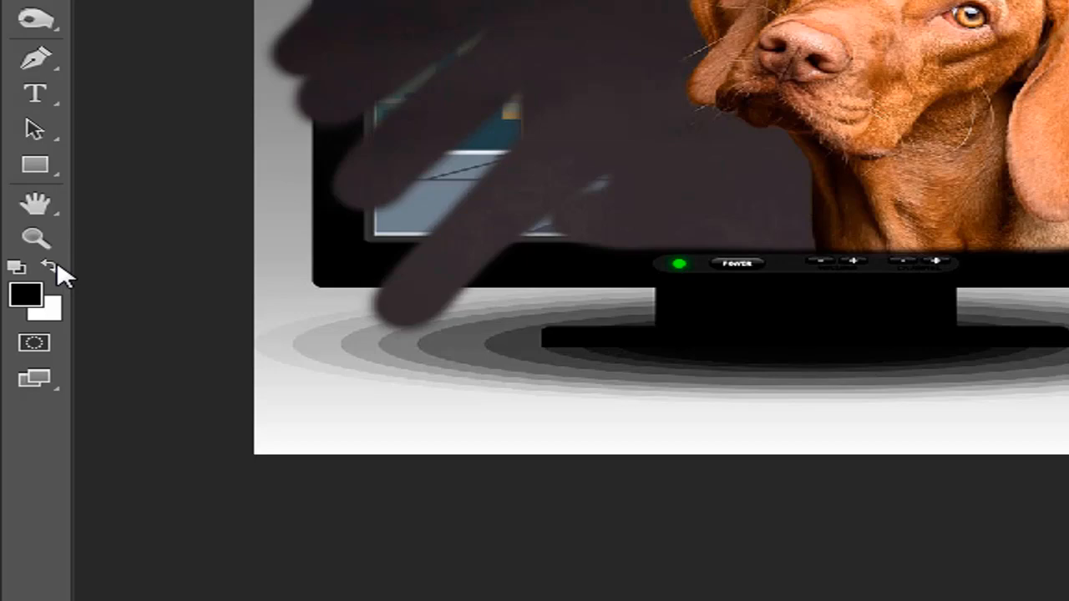
Paint white over the blackened areas of Capa 1's layer mask to restore the television and fighters, enlarging the brush to 406
click(54, 267)
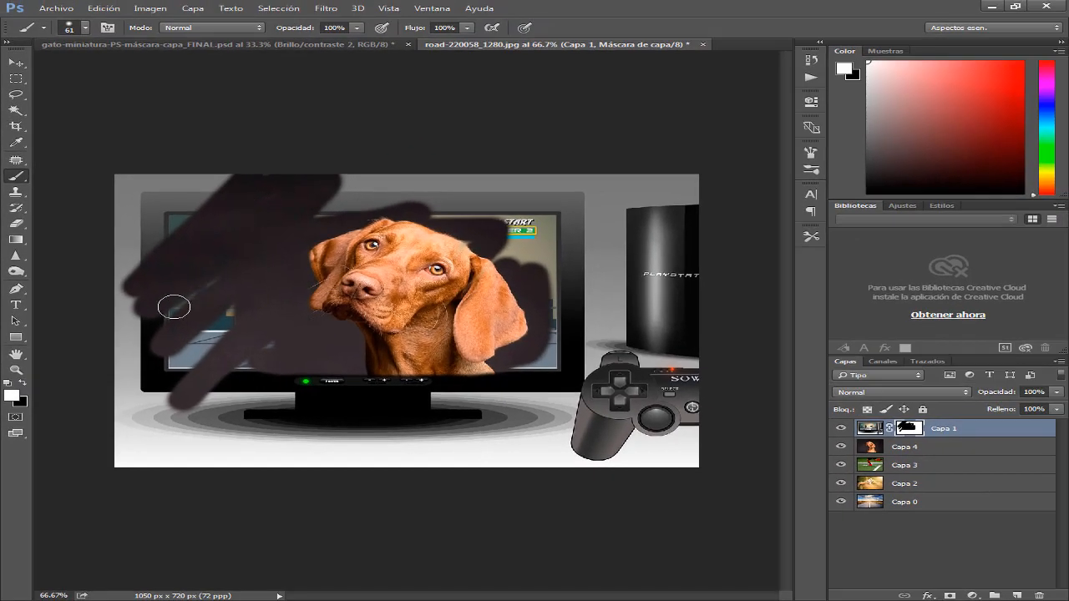
drag(130, 253, 135, 335)
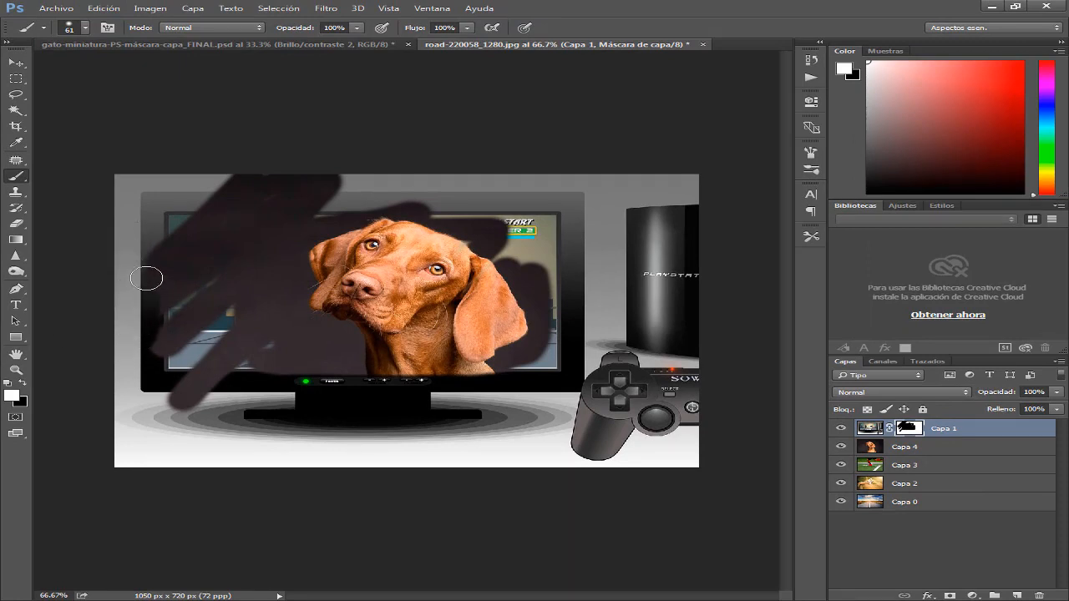
mouse_move(152, 267)
mouse_down()
mouse_move(151, 385)
mouse_move(318, 380)
mouse_move(186, 386)
mouse_move(161, 410)
mouse_move(217, 400)
mouse_move(166, 399)
mouse_move(420, 363)
mouse_move(521, 366)
mouse_move(528, 380)
mouse_move(302, 391)
mouse_move(386, 390)
mouse_move(532, 358)
mouse_move(572, 304)
mouse_move(556, 269)
mouse_move(568, 291)
mouse_move(451, 220)
mouse_move(391, 202)
mouse_move(279, 193)
mouse_move(341, 179)
mouse_move(269, 175)
mouse_move(173, 204)
mouse_move(255, 185)
mouse_move(224, 204)
mouse_move(454, 203)
mouse_move(520, 234)
mouse_move(351, 197)
mouse_up()
mouse_move(150, 223)
mouse_down()
mouse_move(219, 201)
mouse_move(171, 241)
mouse_move(227, 209)
mouse_move(183, 256)
mouse_move(290, 224)
mouse_move(171, 263)
mouse_move(196, 236)
mouse_up()
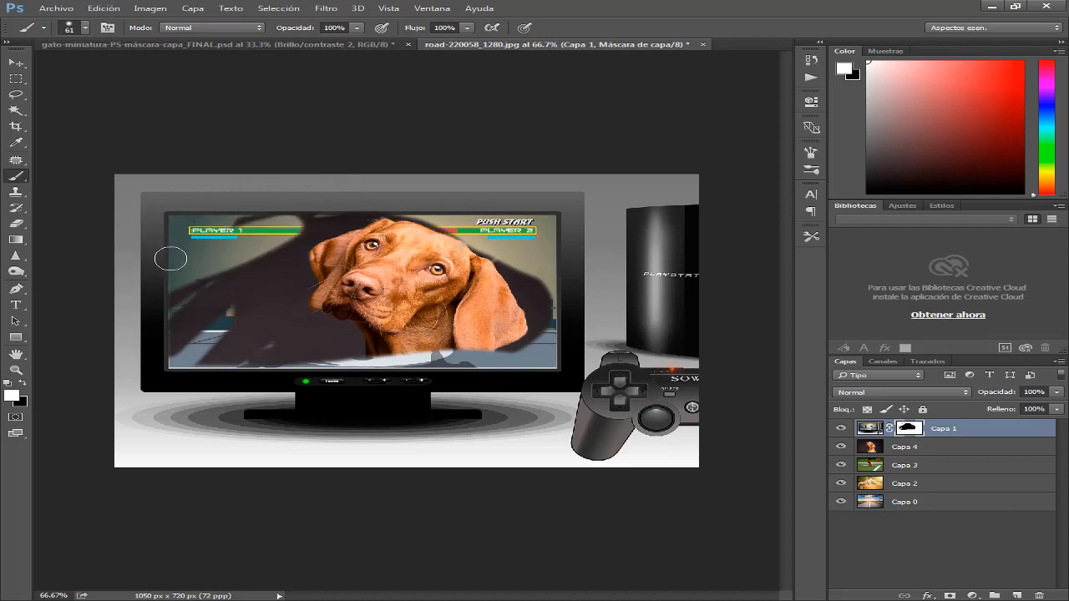
mouse_move(243, 277)
mouse_down()
mouse_move(335, 336)
mouse_move(436, 374)
mouse_up()
mouse_move(234, 281)
mouse_down()
mouse_move(285, 331)
mouse_move(460, 221)
mouse_move(598, 268)
mouse_move(551, 268)
mouse_up()
mouse_move(148, 197)
mouse_down()
mouse_move(475, 246)
mouse_move(493, 310)
mouse_move(475, 340)
mouse_move(303, 322)
mouse_move(262, 226)
mouse_move(318, 265)
mouse_up()
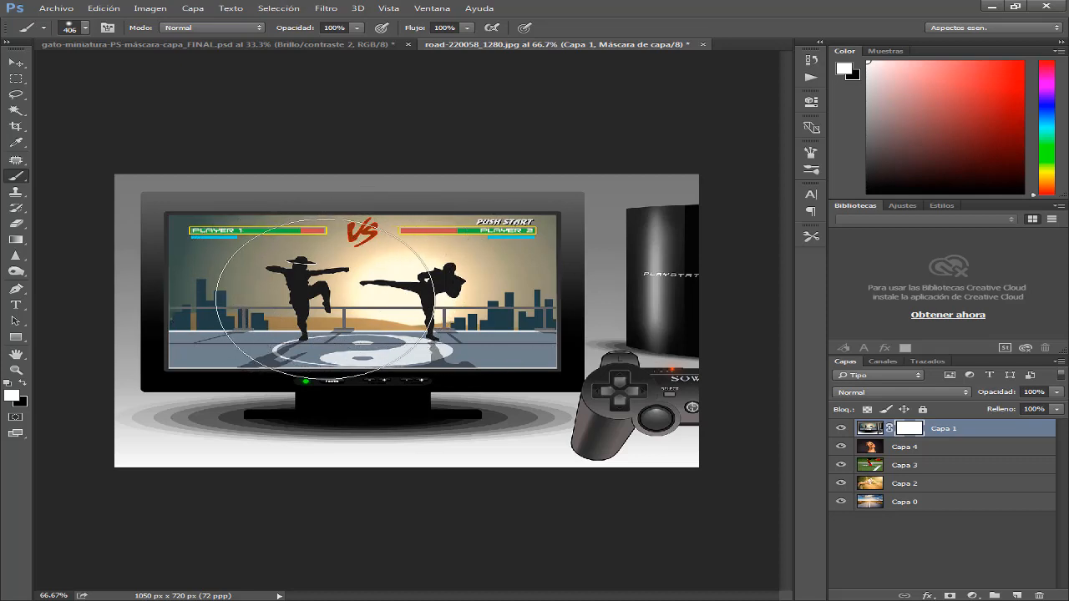
Reduce the brush size to 85 and paint black on Capa 1's mask across the whole television, exposing the dog underneath
drag(330, 299, 243, 292)
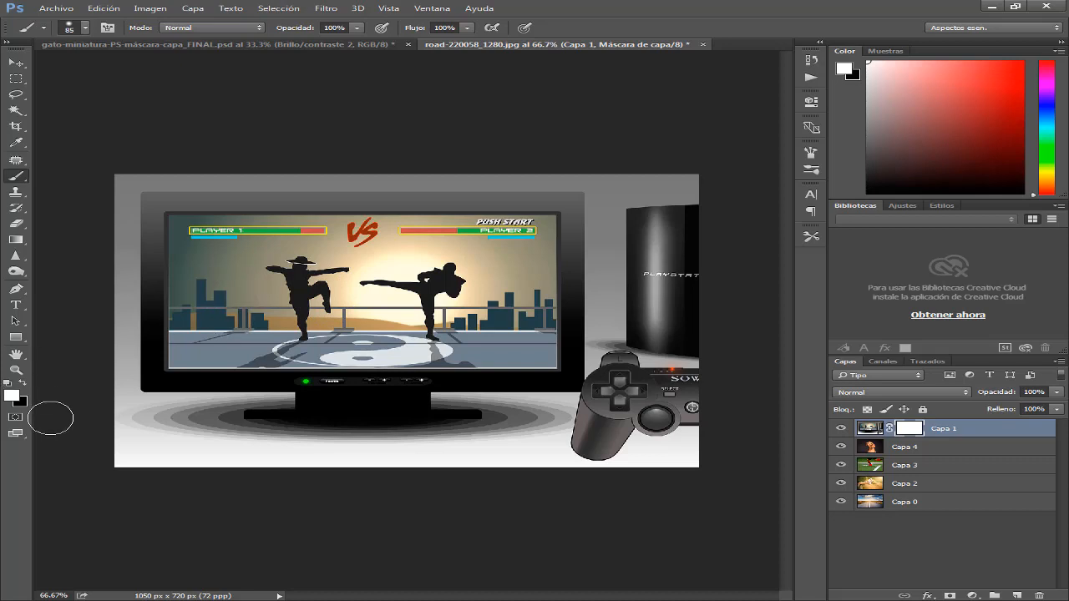
click(23, 382)
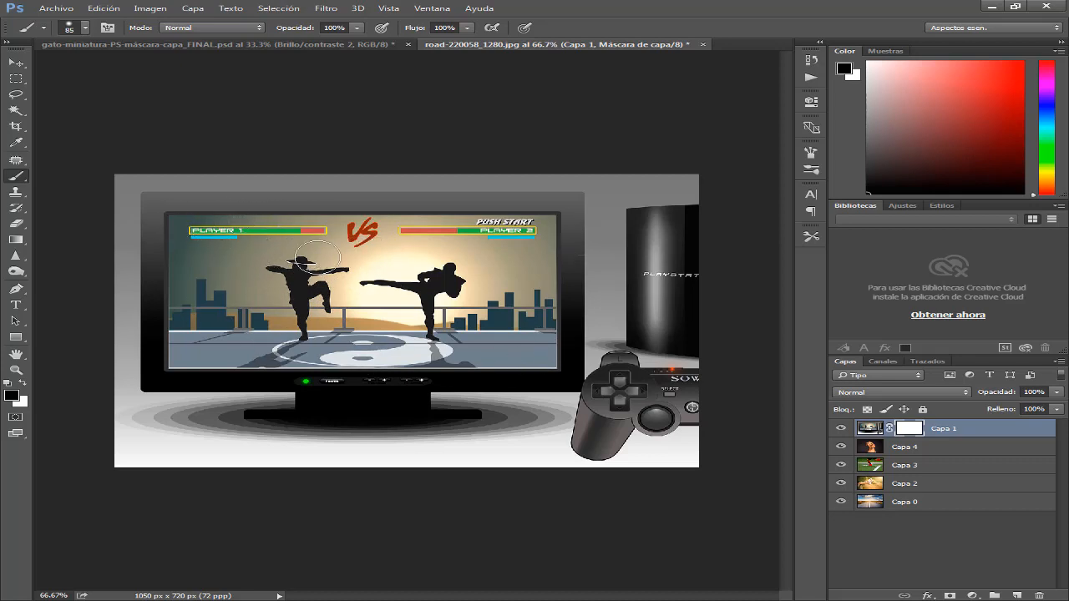
mouse_move(172, 245)
mouse_down()
mouse_move(561, 242)
mouse_move(135, 284)
mouse_move(74, 269)
mouse_move(575, 256)
mouse_move(543, 276)
mouse_move(565, 270)
mouse_move(53, 303)
mouse_move(563, 308)
mouse_move(100, 351)
mouse_move(53, 341)
mouse_move(443, 348)
mouse_move(485, 370)
mouse_move(639, 372)
mouse_move(553, 286)
mouse_move(476, 355)
mouse_move(565, 317)
mouse_move(525, 231)
mouse_move(76, 239)
mouse_move(559, 222)
mouse_move(577, 370)
mouse_move(379, 384)
mouse_up()
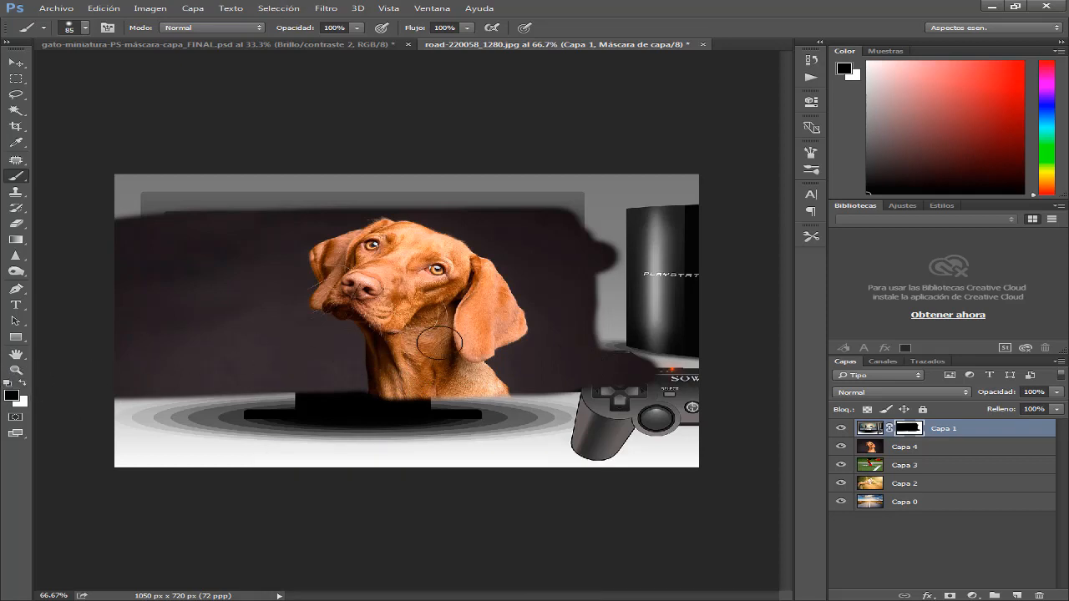
Swap the foreground and background colours repeatedly, ending with white as foreground and black as background
key(x)
key(x)
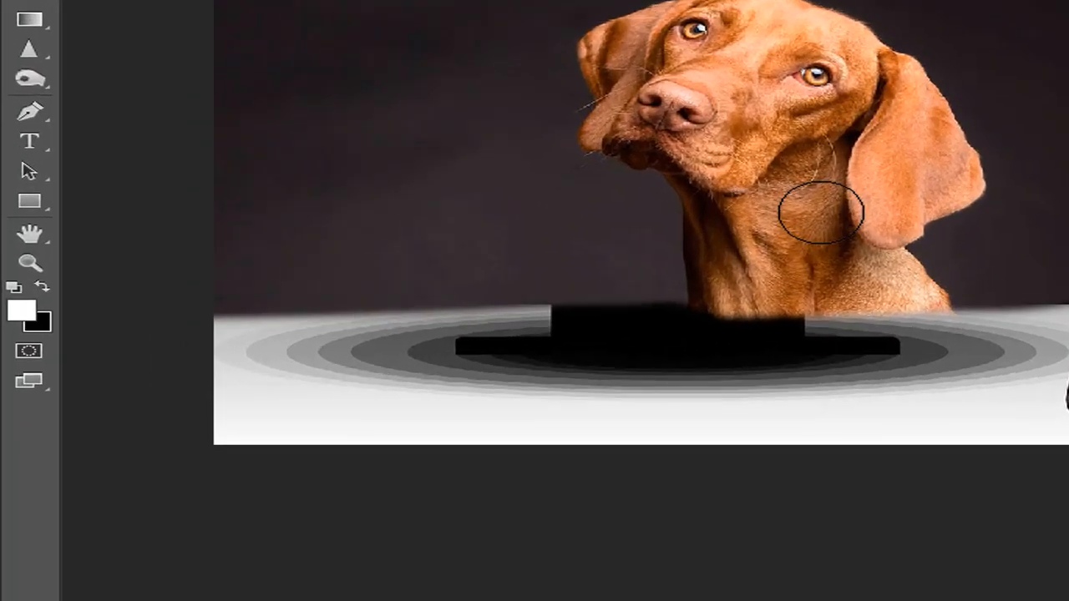
key(x)
key(x)
key(x)
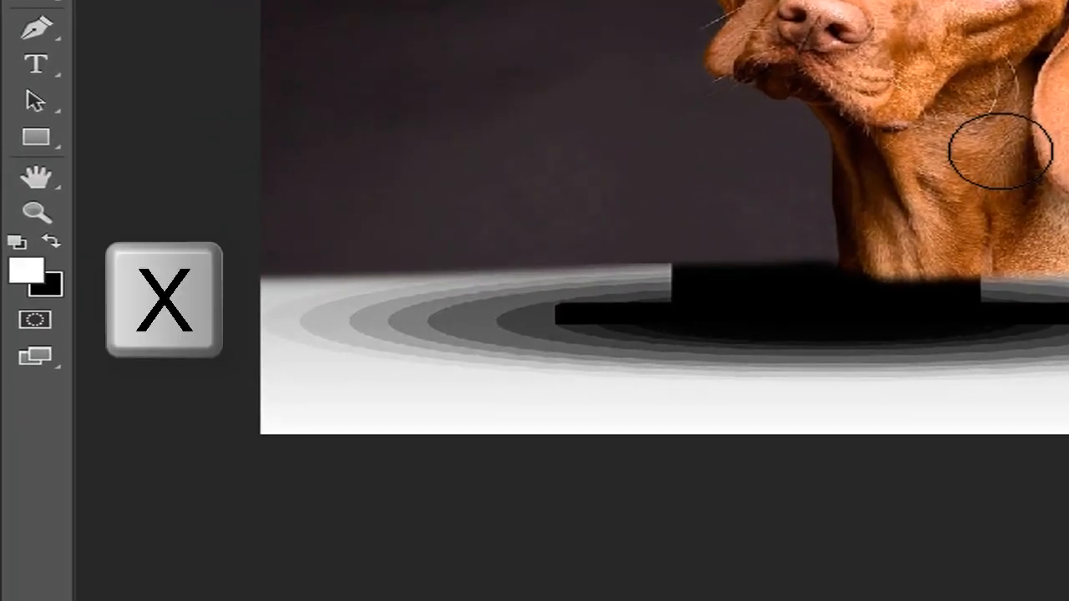
key(x)
key(x)
key(x)
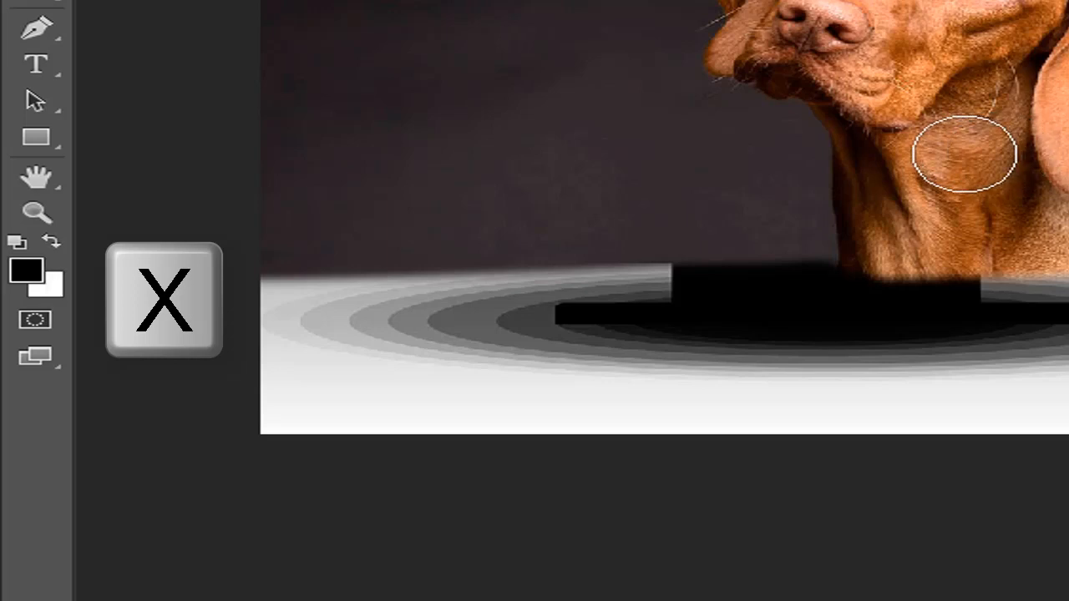
key(x)
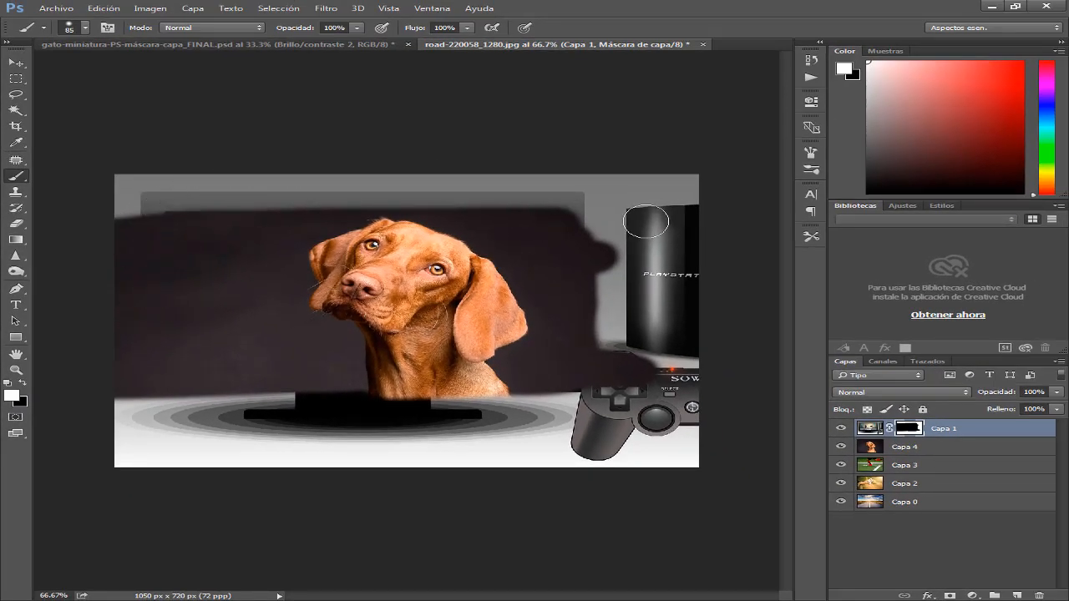
Paint white on Capa 1's layer mask to bring back the console, controller and television with the fighters
mouse_move(640, 196)
mouse_down()
mouse_move(624, 383)
mouse_move(611, 219)
mouse_up()
mouse_move(596, 344)
mouse_down()
mouse_move(618, 299)
mouse_move(581, 209)
mouse_move(567, 361)
mouse_move(590, 316)
mouse_move(529, 234)
mouse_move(529, 367)
mouse_move(495, 328)
mouse_move(485, 299)
mouse_move(492, 193)
mouse_move(477, 307)
mouse_move(421, 422)
mouse_move(466, 402)
mouse_move(510, 406)
mouse_move(499, 436)
mouse_move(465, 404)
mouse_move(442, 200)
mouse_move(394, 349)
mouse_move(407, 199)
mouse_move(352, 396)
mouse_move(394, 187)
mouse_move(314, 377)
mouse_move(345, 187)
mouse_move(292, 399)
mouse_move(339, 201)
mouse_move(295, 325)
mouse_move(314, 198)
mouse_move(282, 346)
mouse_move(309, 183)
mouse_move(254, 242)
mouse_move(219, 351)
mouse_move(263, 167)
mouse_move(216, 224)
mouse_move(195, 201)
mouse_move(165, 244)
mouse_move(156, 222)
mouse_move(109, 361)
mouse_move(136, 245)
mouse_move(170, 213)
mouse_move(233, 190)
mouse_move(227, 237)
mouse_move(181, 195)
mouse_move(124, 212)
mouse_move(114, 310)
mouse_move(136, 417)
mouse_move(116, 374)
mouse_move(135, 334)
mouse_move(265, 322)
mouse_move(297, 358)
mouse_move(257, 400)
mouse_move(224, 407)
mouse_up()
drag(151, 403, 497, 240)
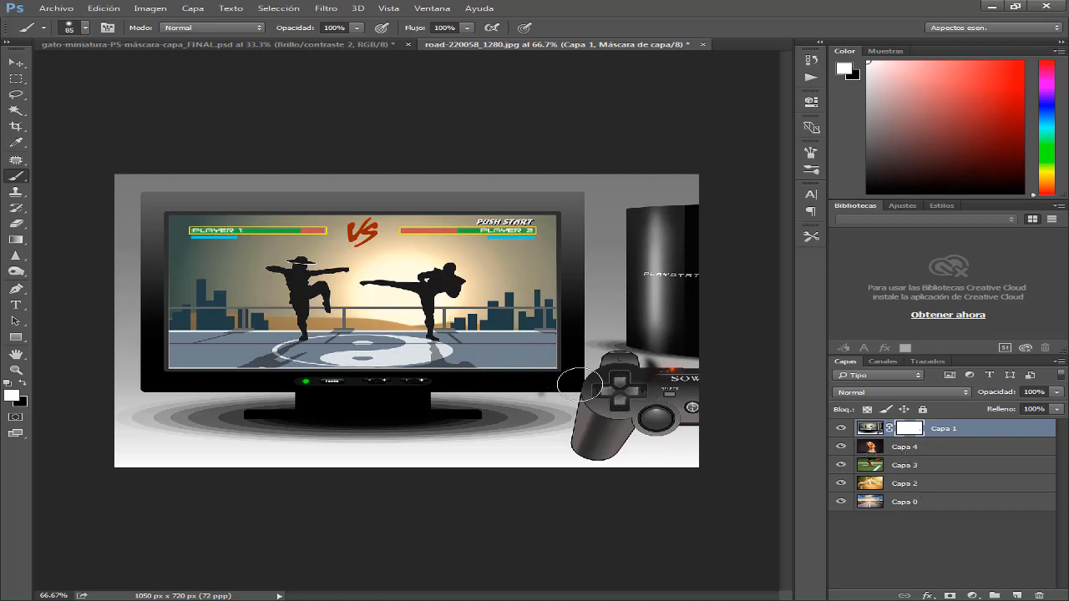
Make the image of Capa 1 active instead of its mask and paint broad black strokes directly over the television
click(900, 451)
click(910, 429)
click(929, 479)
click(911, 429)
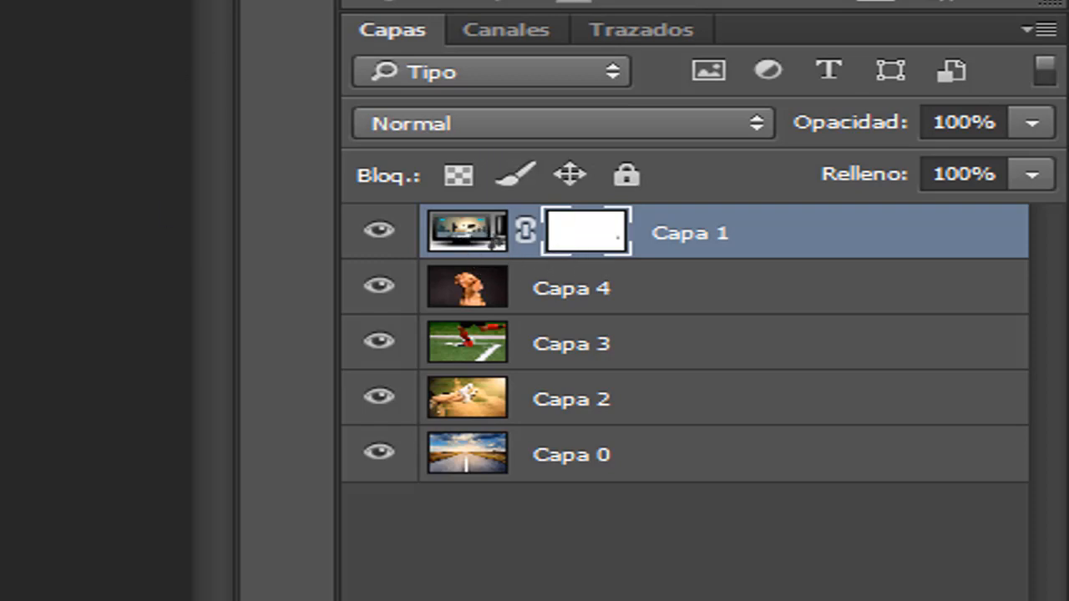
click(470, 238)
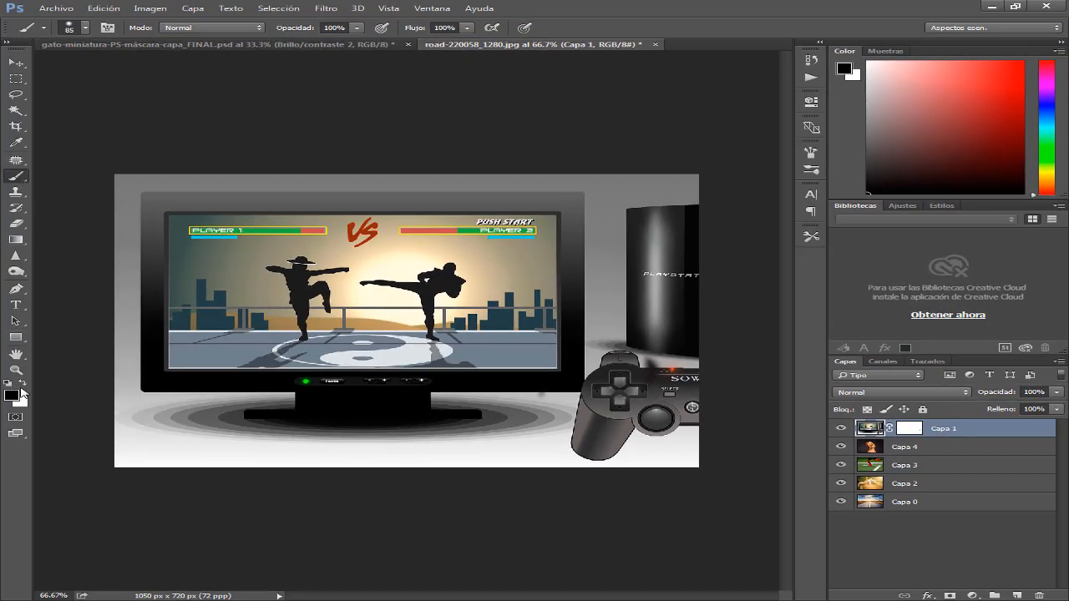
mouse_move(331, 239)
mouse_down()
mouse_move(209, 347)
mouse_move(535, 222)
mouse_move(468, 196)
mouse_move(451, 317)
mouse_up()
mouse_move(389, 379)
mouse_down()
mouse_move(275, 472)
mouse_move(548, 289)
mouse_move(612, 217)
mouse_move(384, 295)
mouse_move(418, 192)
mouse_move(288, 242)
mouse_up()
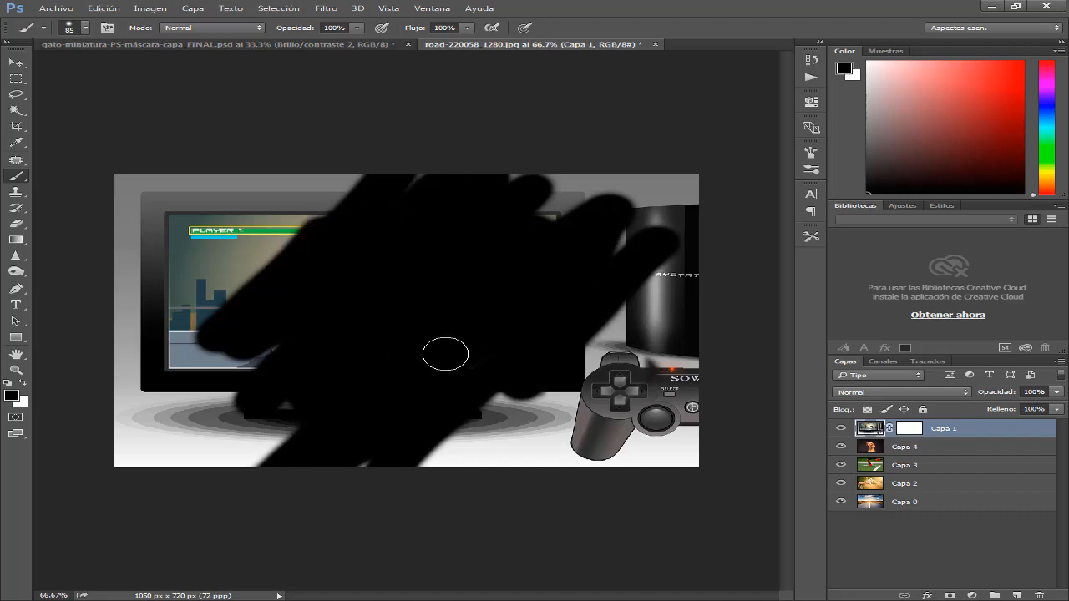
Undo the black strokes on Capa 1's image and make its layer mask active
key(ctrl+z)
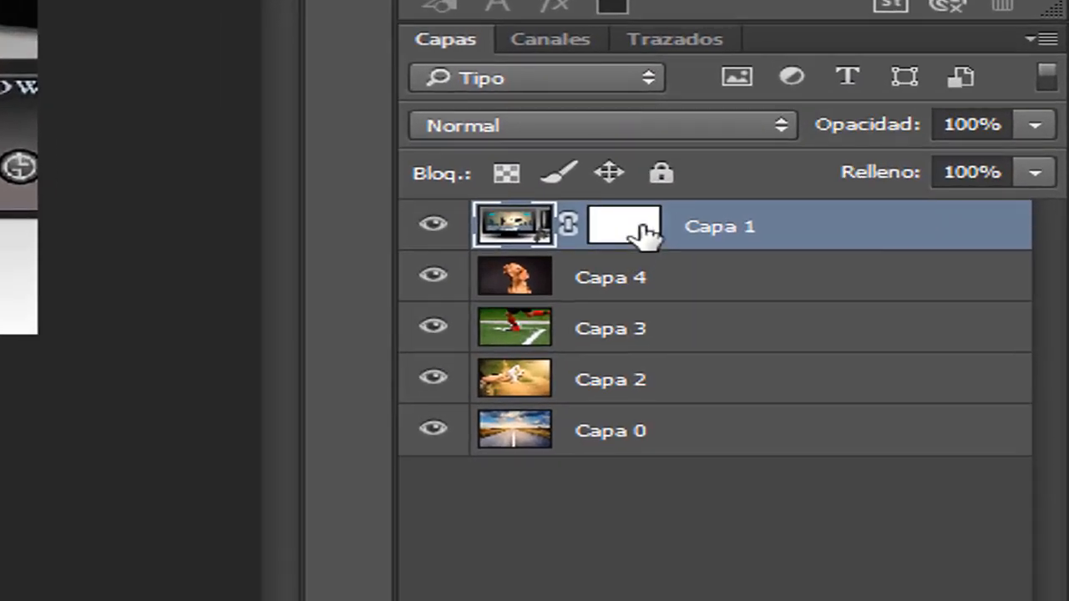
click(642, 234)
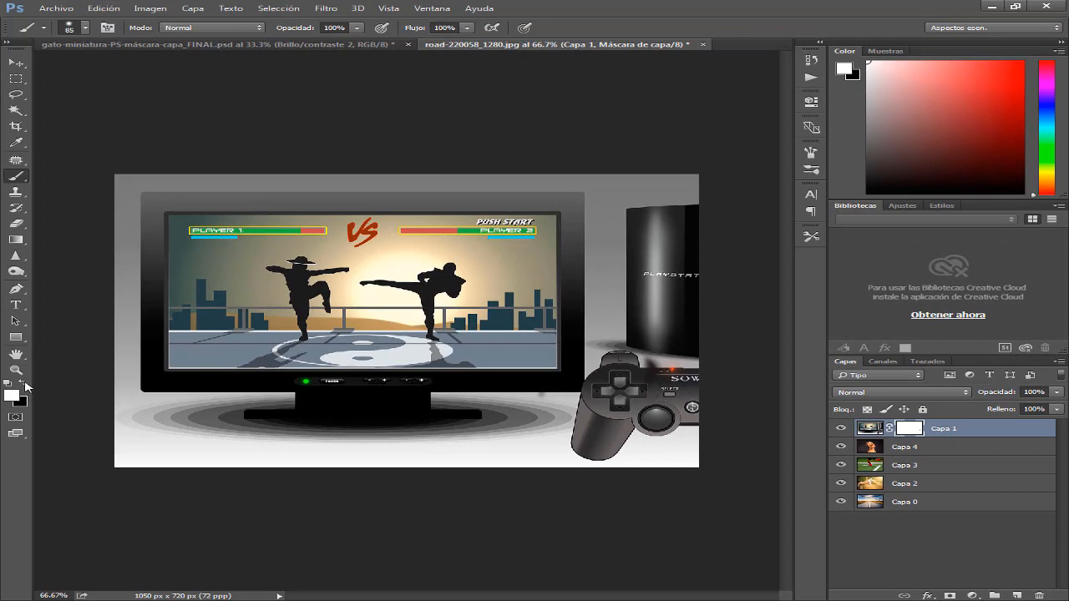
Paint black on Capa 1's layer mask over the two fighters to expose the dog on Capa 4
click(24, 384)
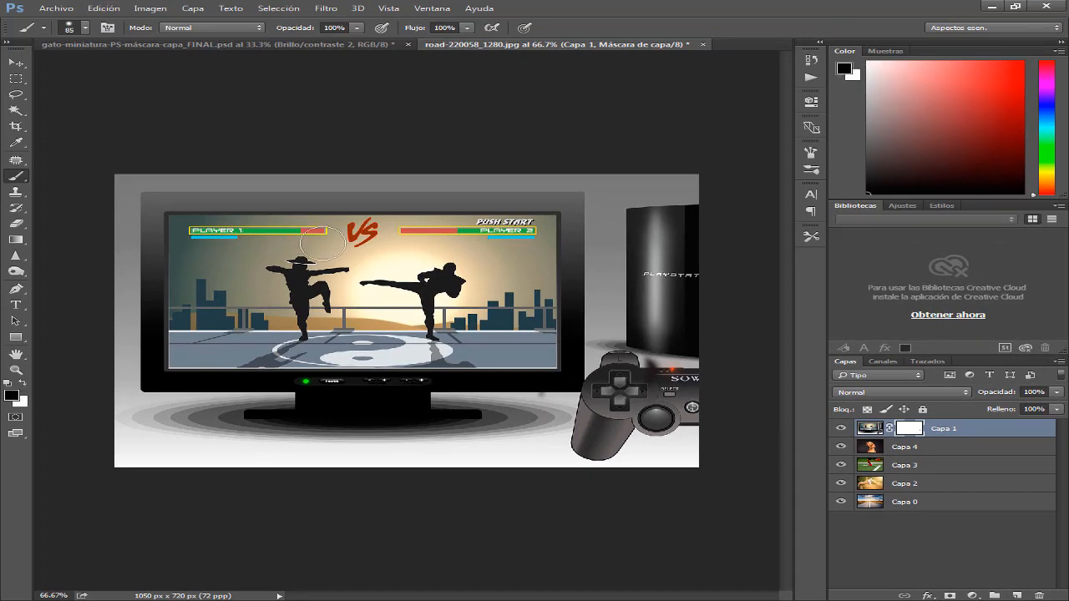
mouse_move(293, 260)
mouse_down()
mouse_move(296, 316)
mouse_move(301, 287)
mouse_move(313, 297)
mouse_move(299, 273)
mouse_move(337, 265)
mouse_move(319, 274)
mouse_move(306, 319)
mouse_move(325, 292)
mouse_move(272, 268)
mouse_move(419, 290)
mouse_move(358, 286)
mouse_move(412, 279)
mouse_move(430, 335)
mouse_move(447, 273)
mouse_move(416, 288)
mouse_up()
mouse_move(289, 318)
mouse_down()
mouse_move(319, 296)
mouse_move(410, 301)
mouse_move(313, 308)
mouse_move(340, 334)
mouse_move(438, 328)
mouse_move(454, 268)
mouse_move(293, 264)
mouse_move(509, 253)
mouse_move(469, 281)
mouse_move(435, 344)
mouse_move(333, 347)
mouse_move(295, 298)
mouse_move(343, 261)
mouse_up()
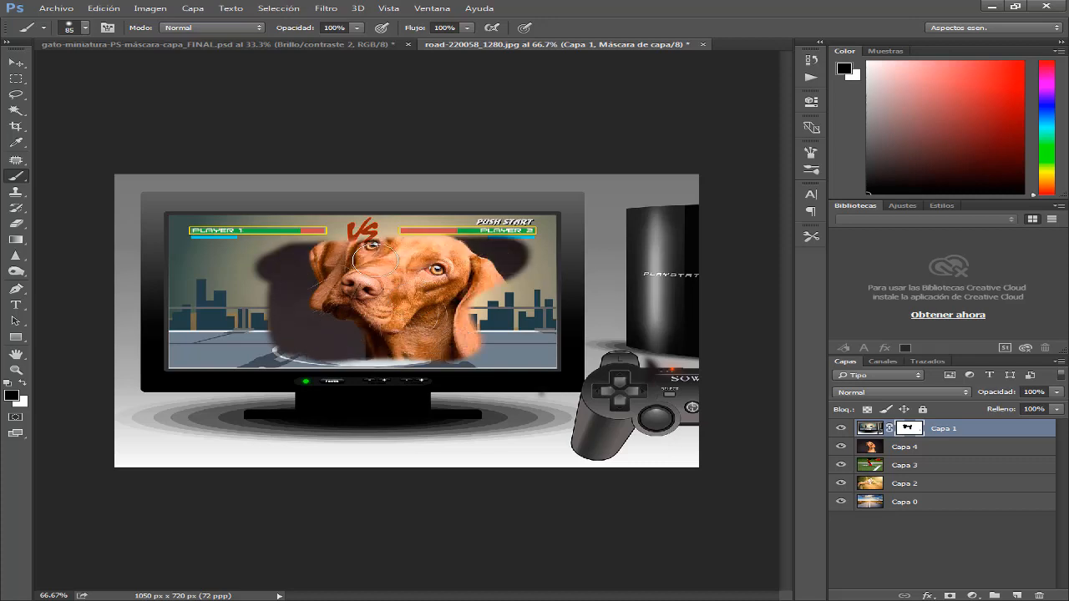
Undo the black mask strokes over the fighters one after another
key(ctrl+z)
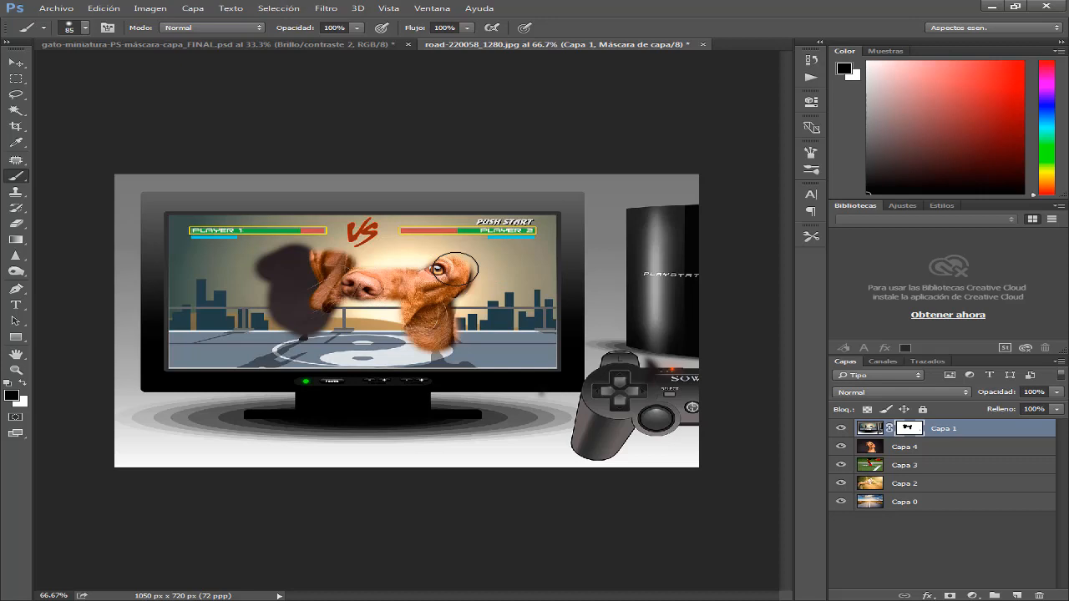
key(ctrl+z)
key(ctrl+alt+z)
key(ctrl+alt+z)
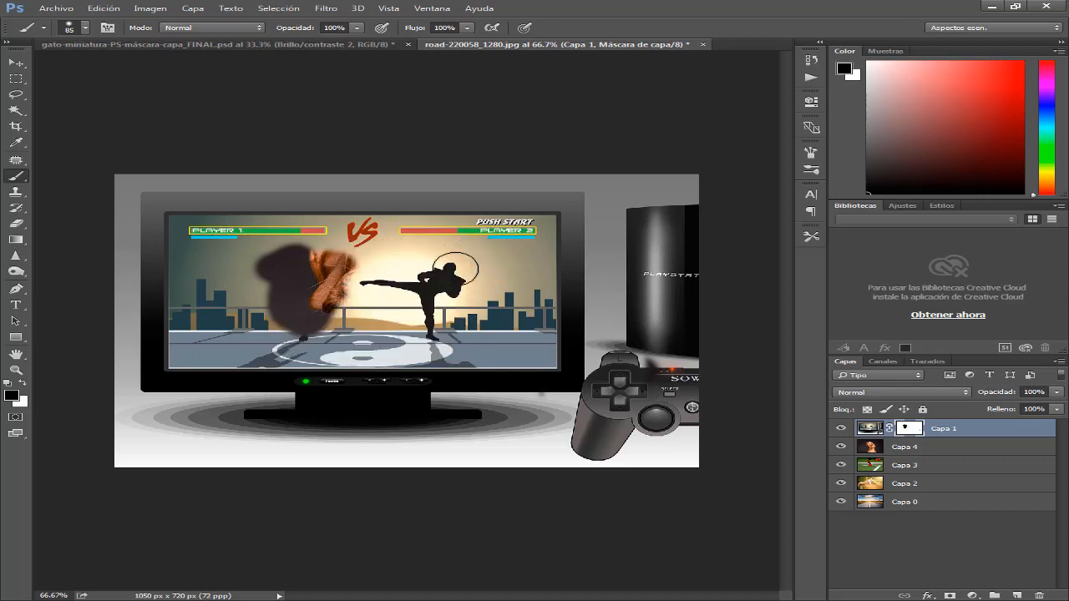
key(ctrl+alt+z)
key(ctrl+alt+z)
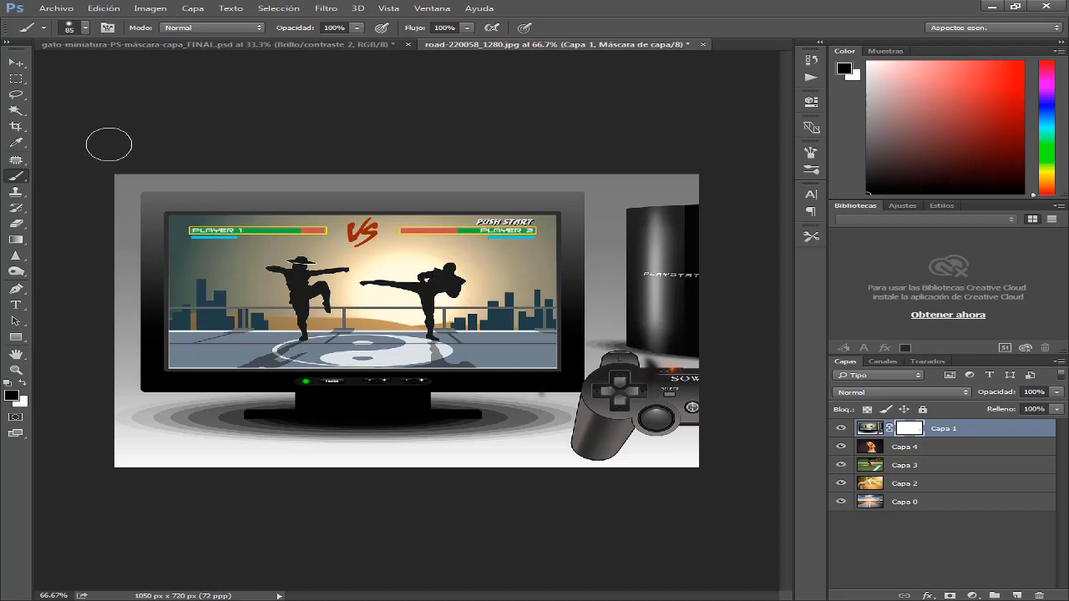
Make a rectangular selection around the television screen and paint black inside it on Capa 1's layer mask, exposing the dog
click(19, 81)
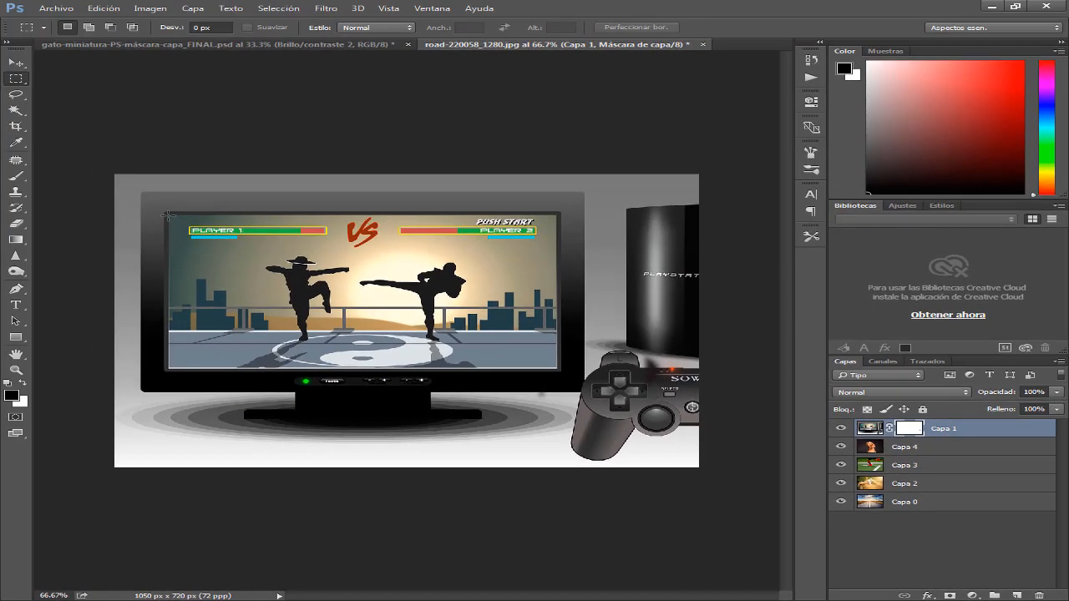
drag(166, 212, 981, 483)
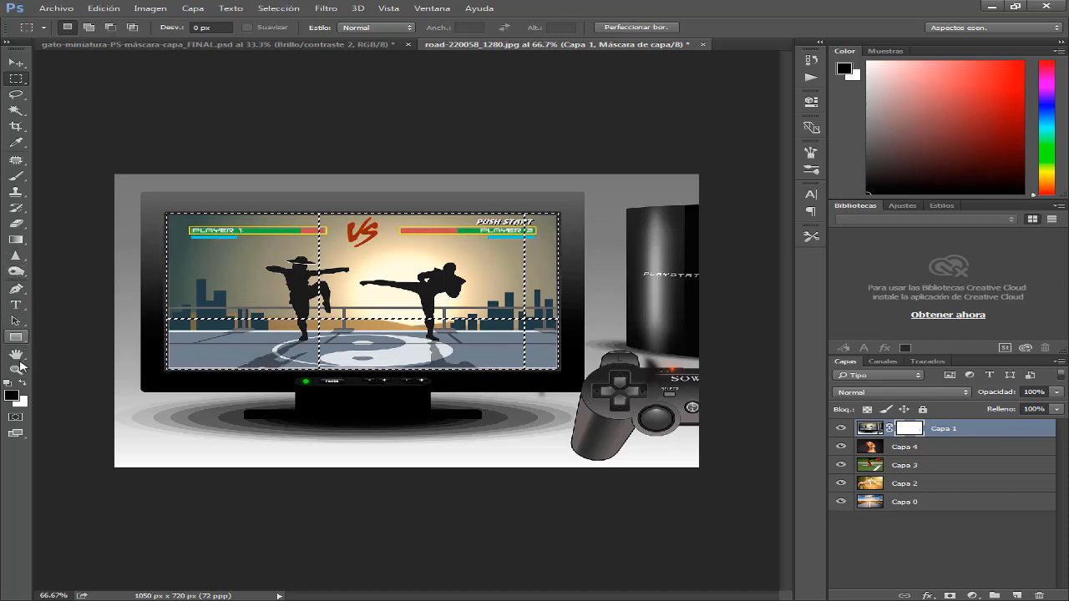
click(15, 177)
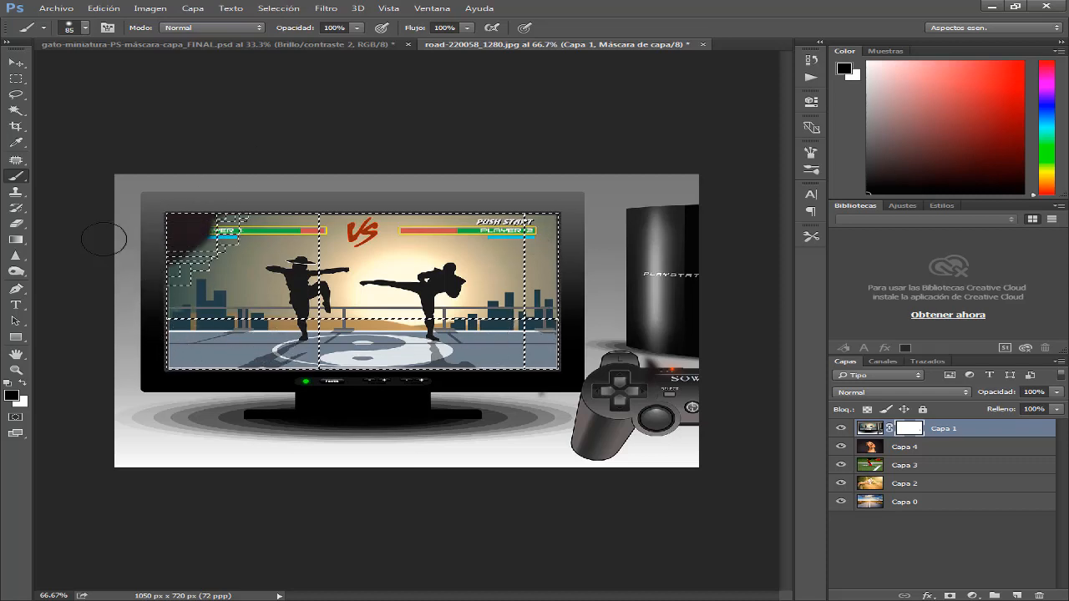
mouse_move(280, 172)
mouse_down()
mouse_move(144, 313)
mouse_move(157, 340)
mouse_move(171, 322)
mouse_move(413, 185)
mouse_move(303, 231)
mouse_move(474, 190)
mouse_move(226, 364)
mouse_move(416, 297)
mouse_move(473, 197)
mouse_move(493, 186)
mouse_move(297, 371)
mouse_move(396, 321)
mouse_move(507, 216)
mouse_move(557, 201)
mouse_move(628, 231)
mouse_move(359, 399)
mouse_move(413, 399)
mouse_move(503, 318)
mouse_move(450, 385)
mouse_move(539, 343)
mouse_move(476, 436)
mouse_move(555, 404)
mouse_move(573, 227)
mouse_up()
mouse_move(250, 226)
mouse_down()
mouse_move(40, 226)
mouse_move(247, 191)
mouse_move(150, 208)
mouse_move(206, 189)
mouse_move(215, 272)
mouse_move(276, 199)
mouse_move(101, 323)
mouse_move(242, 163)
mouse_move(203, 144)
mouse_move(86, 288)
mouse_move(76, 382)
mouse_move(116, 398)
mouse_move(149, 393)
mouse_move(318, 318)
mouse_move(365, 322)
mouse_move(472, 296)
mouse_move(369, 417)
mouse_move(436, 387)
mouse_move(560, 316)
mouse_up()
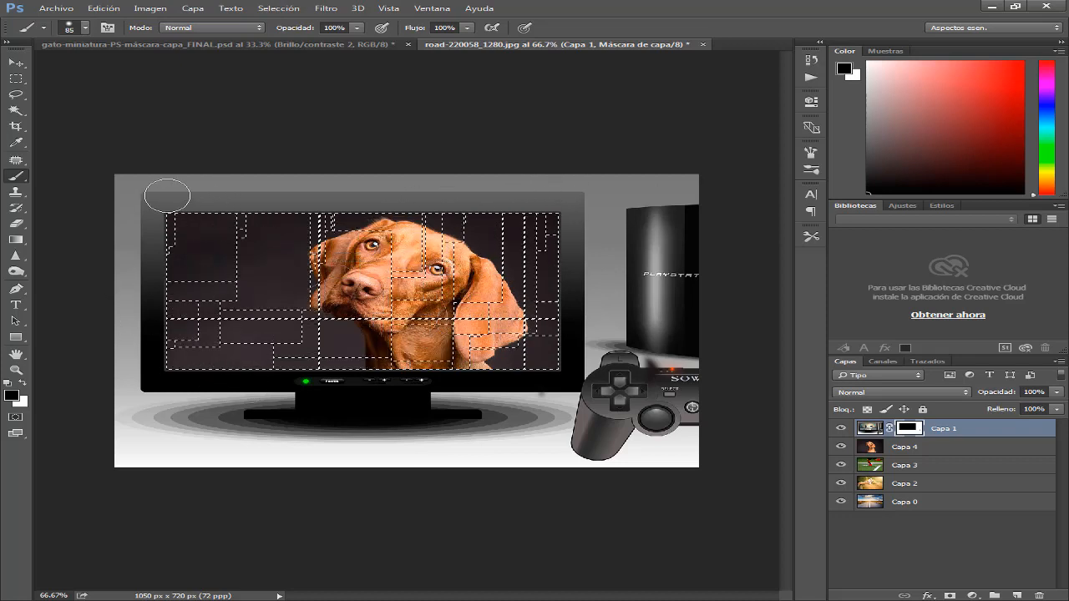
Remove the rectangular selection around the television screen
key(ctrl+minus)
key(ctrl+minus)
key(ctrl+plus)
key(ctrl+plus)
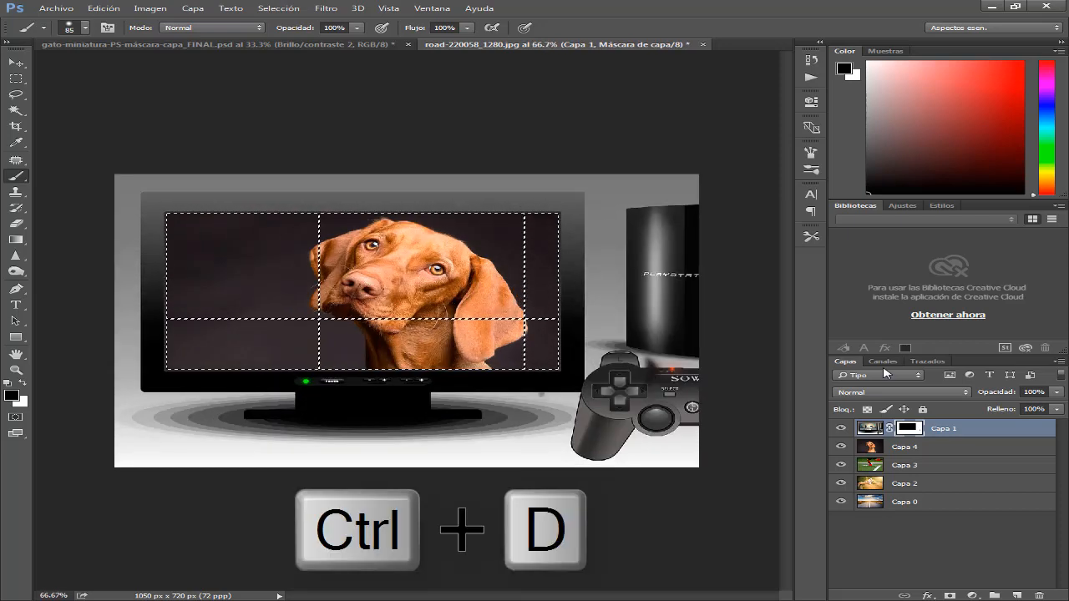
key(ctrl+d)
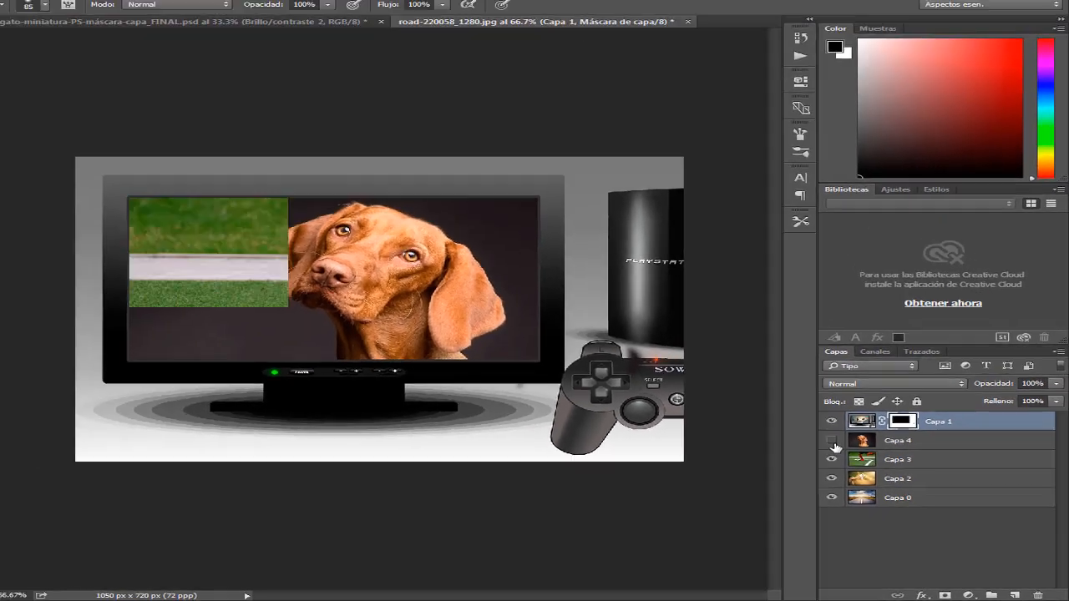
Hide Capa 4, Capa 3 and Capa 2 one by one to view each image inside the television, and show them again
click(578, 269)
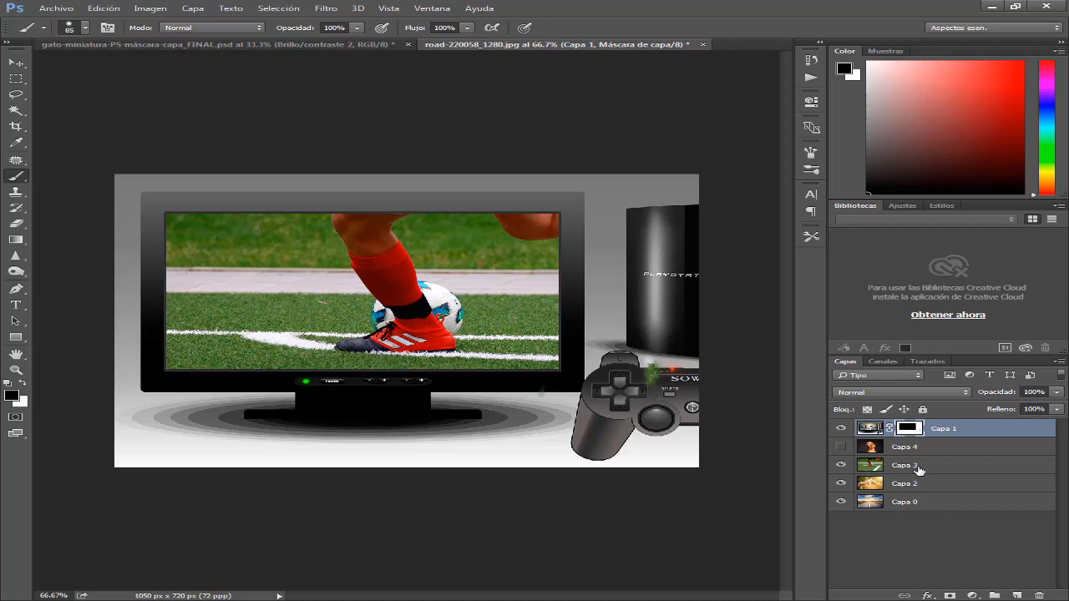
click(841, 466)
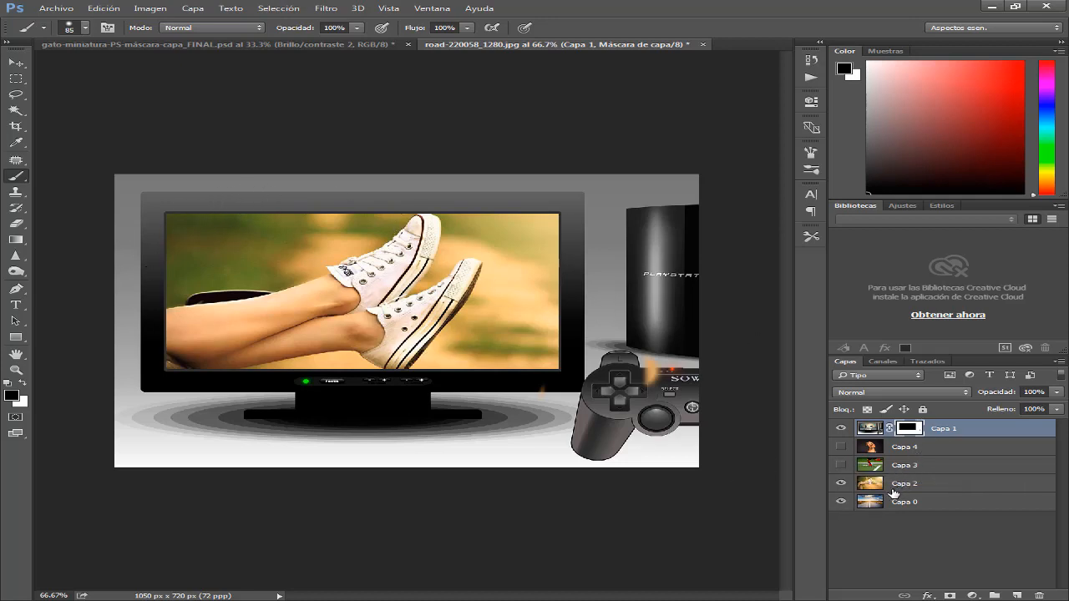
click(841, 484)
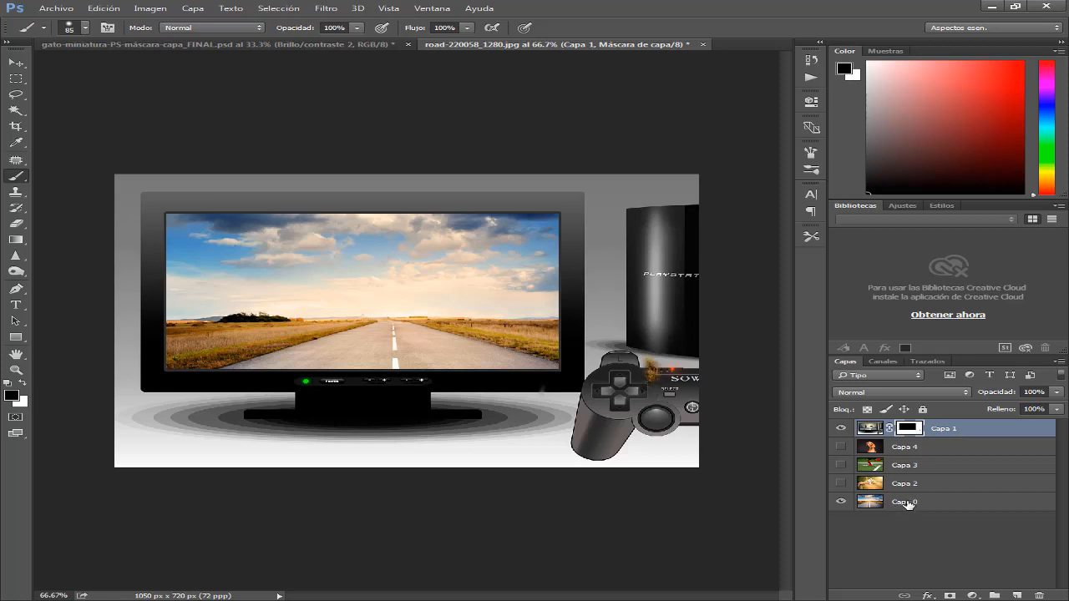
click(841, 484)
click(841, 465)
click(841, 447)
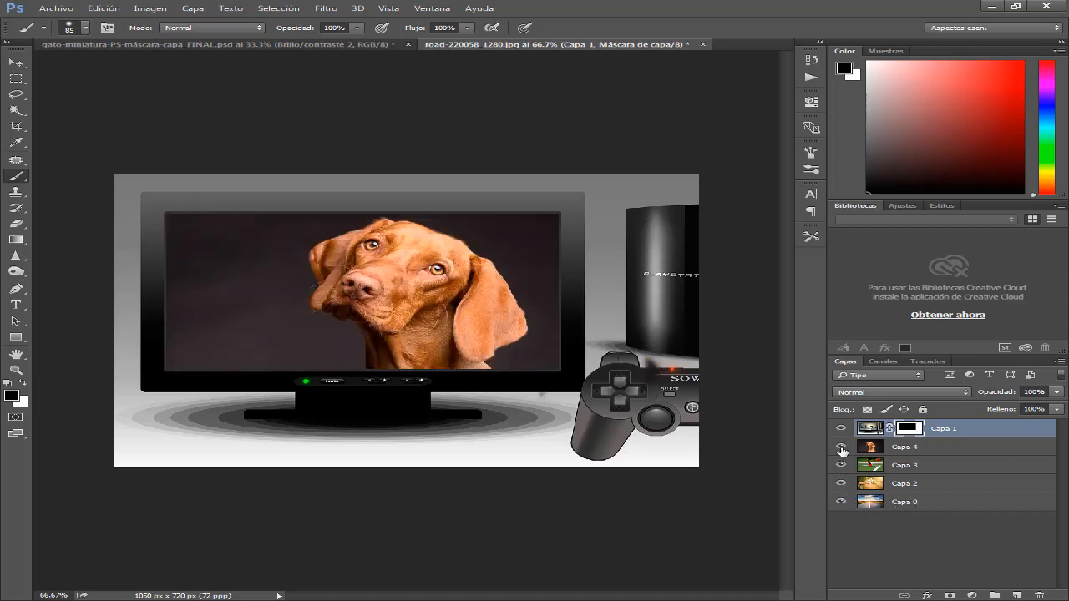